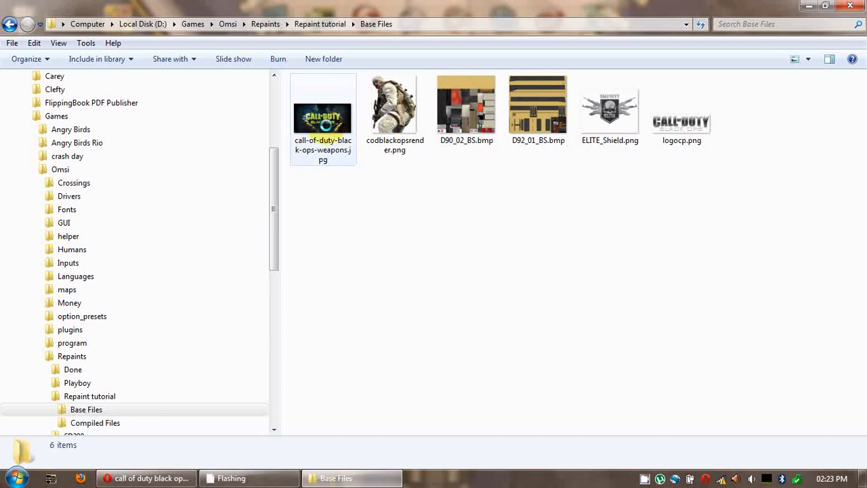
Step: Open the D92_01_BS.bmp texture file from the Base Files folder in Adobe Photoshop CS5.1
{"action": "left_click", "coordinate": [531, 135]}
{"action": "right_click", "coordinate": [530, 138]}
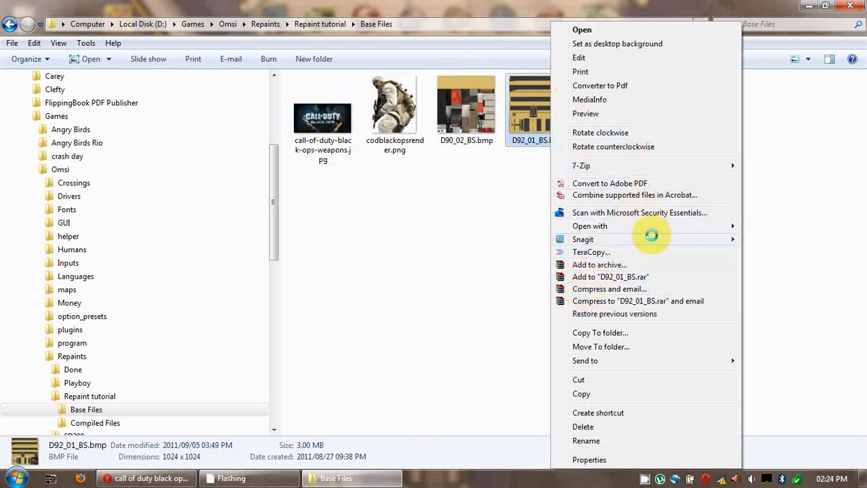
{"action": "mouse_move", "coordinate": [652, 228]}
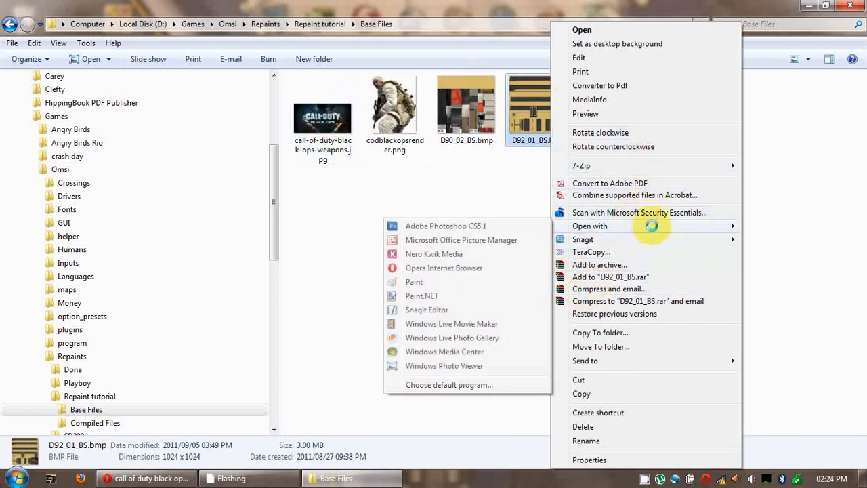
{"action": "left_click", "coordinate": [496, 225]}
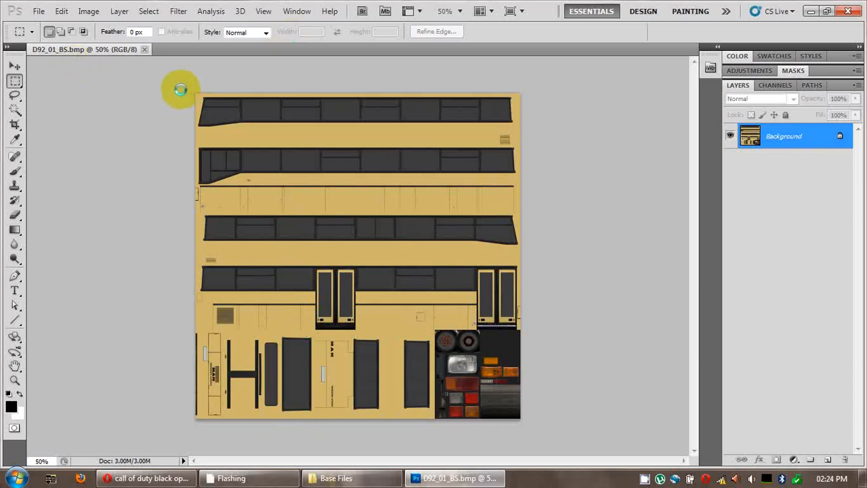
Step: Convert the locked Background into an editable layer named Base
{"action": "double_click", "coordinate": [816, 136]}
{"action": "type", "text": "\\"}
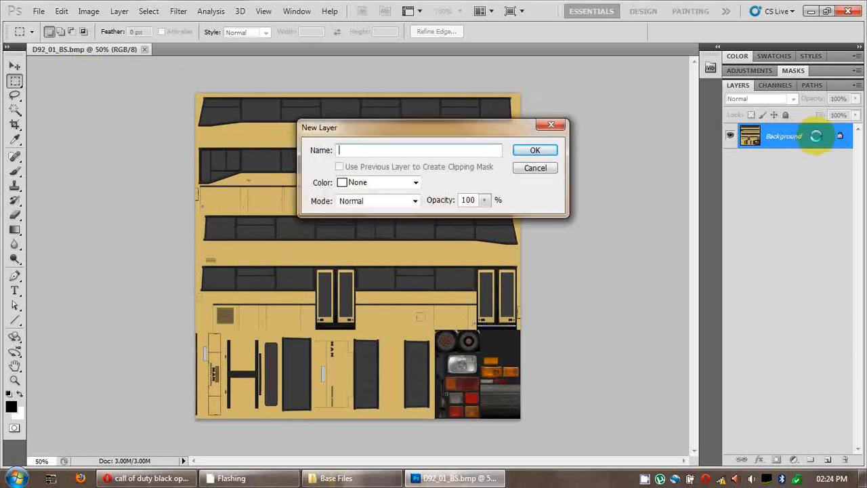
{"action": "key", "text": "Return"}
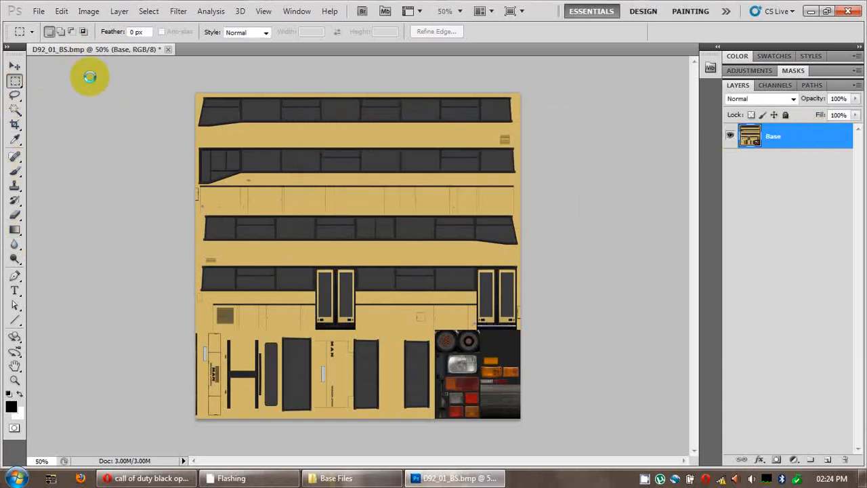
Step: Cut the uppermost bus side, down to just above the third window row, from Base onto its own layer and toggle its visibility to check it
{"action": "left_click_drag", "start_coordinate": [134, 63], "coordinate": [584, 211]}
{"action": "right_click", "coordinate": [340, 129]}
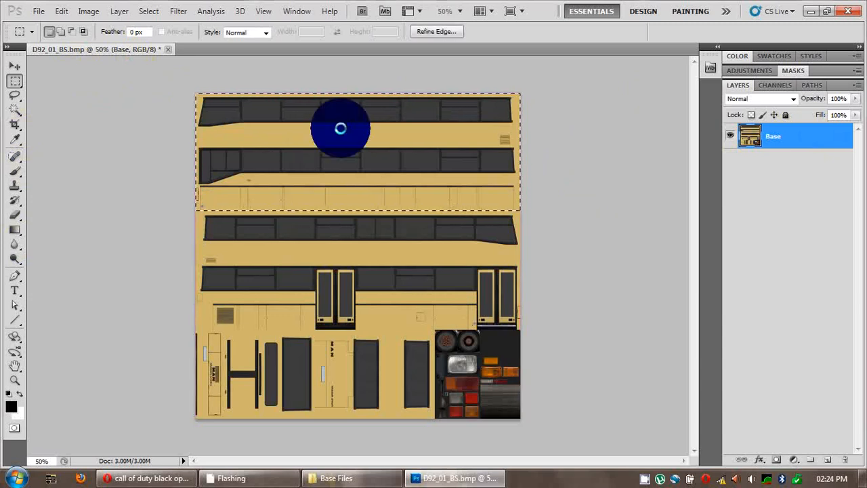
{"action": "left_click", "coordinate": [385, 245]}
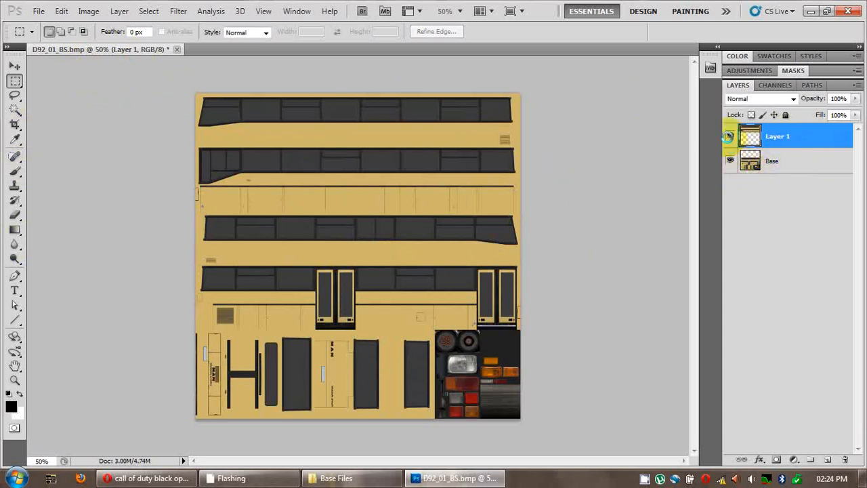
{"action": "left_click", "coordinate": [729, 136]}
{"action": "left_click", "coordinate": [726, 136]}
{"action": "left_click", "coordinate": [727, 136]}
{"action": "left_click", "coordinate": [728, 136]}
Step: Hide Layer 1 and cut the second bus side, the one with the doors, from Base onto its own layer
{"action": "left_click", "coordinate": [787, 162]}
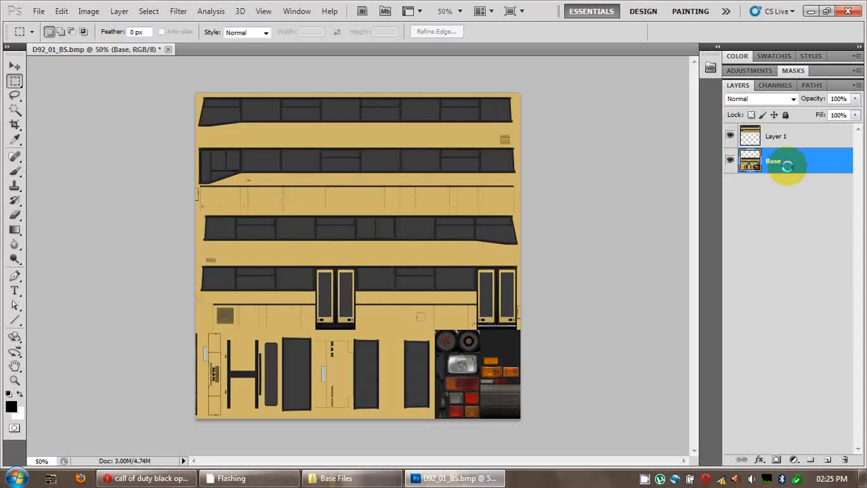
{"action": "left_click", "coordinate": [733, 130]}
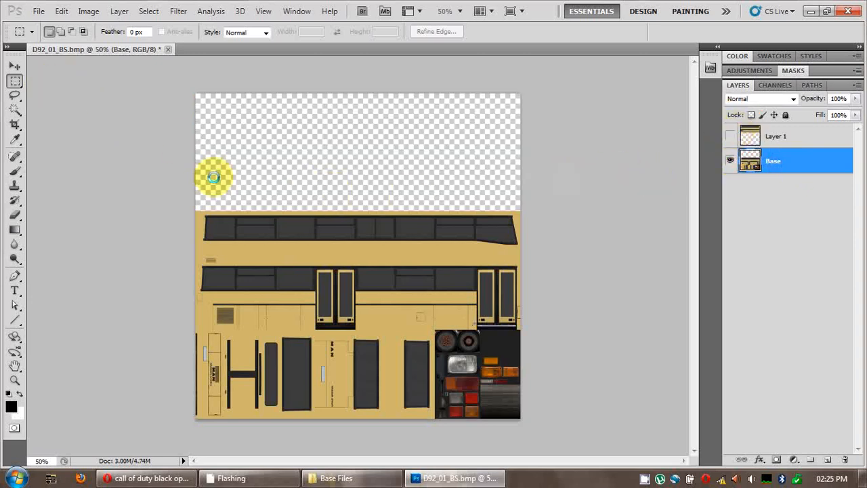
{"action": "left_click_drag", "start_coordinate": [151, 201], "coordinate": [556, 329]}
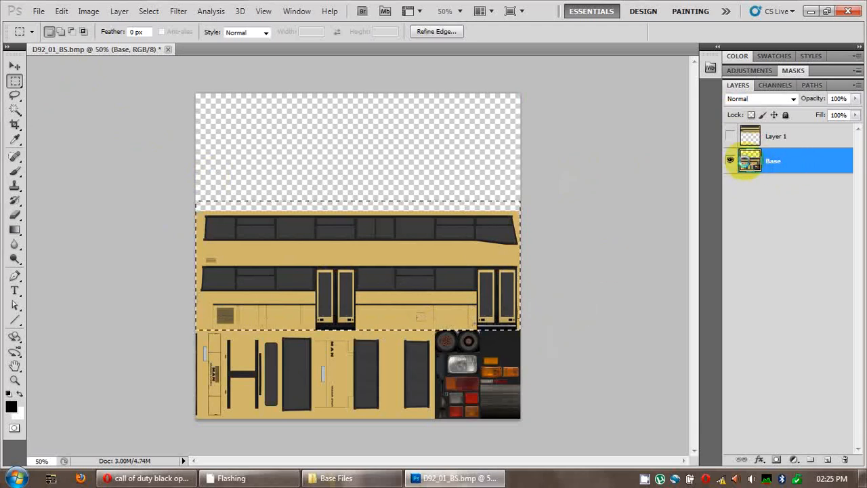
{"action": "right_click", "coordinate": [781, 160]}
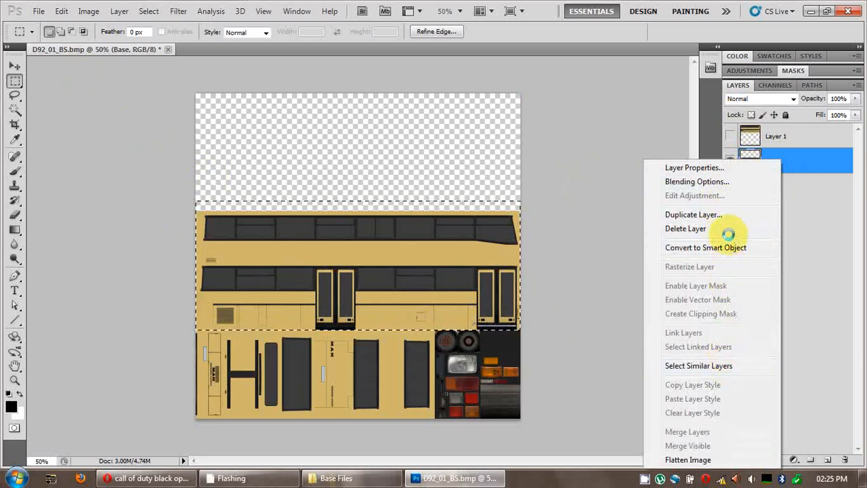
{"action": "right_click", "coordinate": [306, 287]}
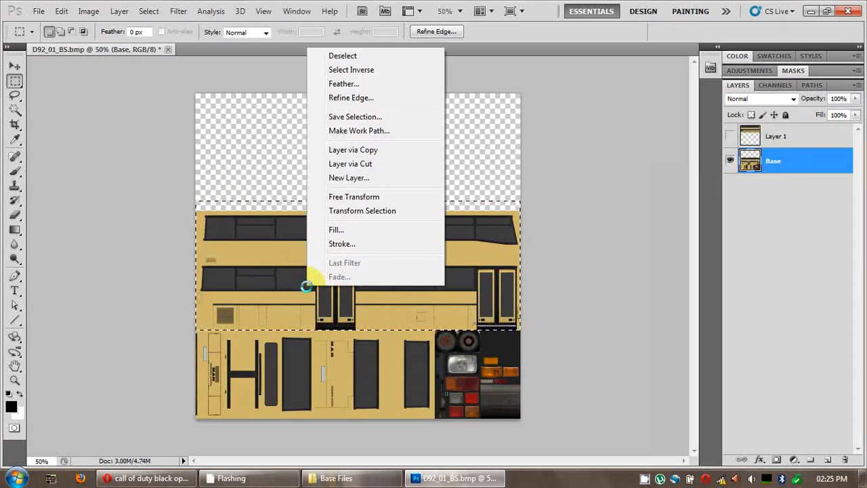
{"action": "left_click", "coordinate": [377, 163]}
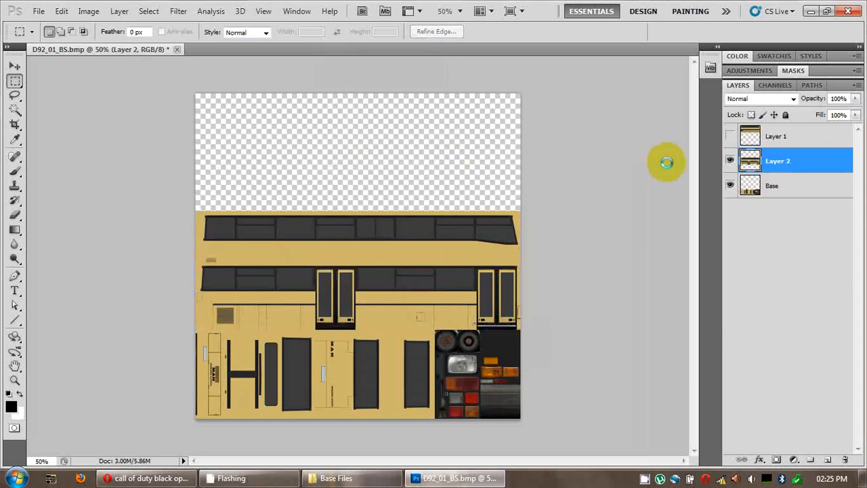
Step: Hide Layer 2 and cut the lower-left bus end section, through the first large window, from Base onto its own layer
{"action": "left_click", "coordinate": [812, 185]}
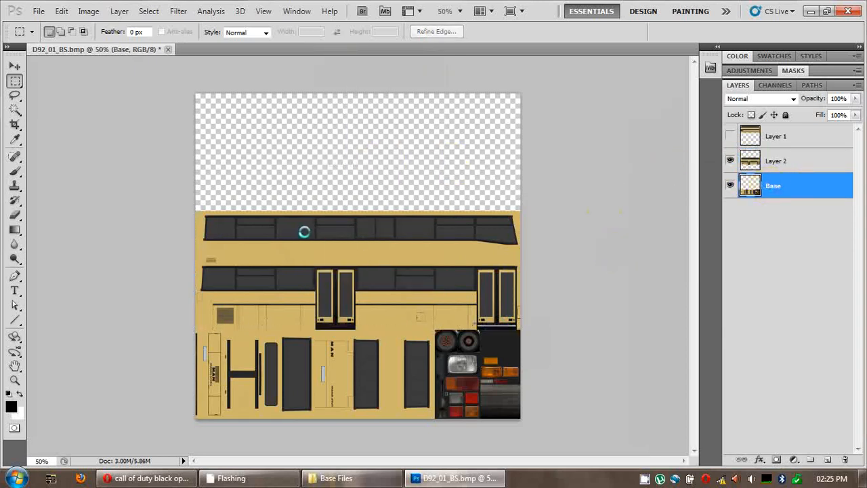
{"action": "left_click", "coordinate": [730, 161]}
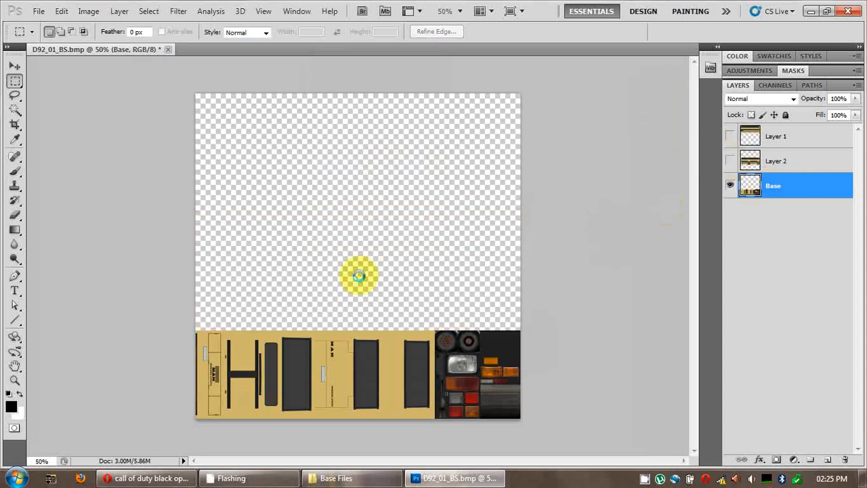
{"action": "left_click_drag", "start_coordinate": [183, 326], "coordinate": [304, 430]}
{"action": "right_click", "coordinate": [285, 365]}
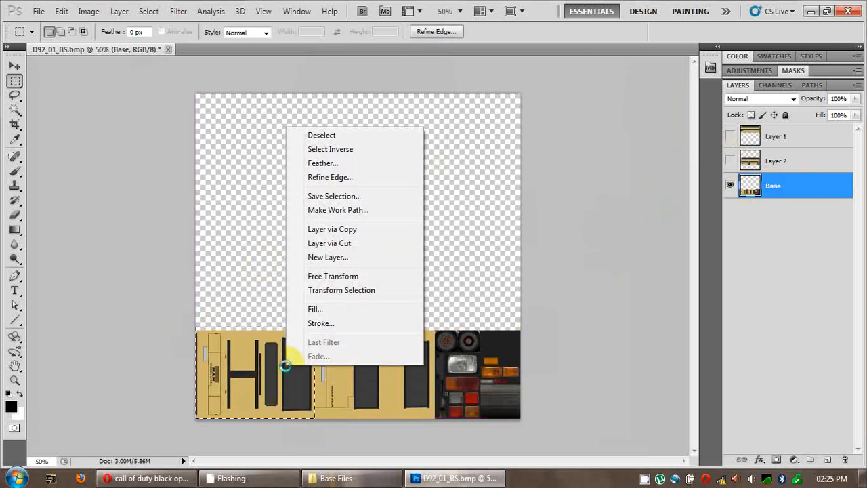
{"action": "left_click", "coordinate": [362, 243]}
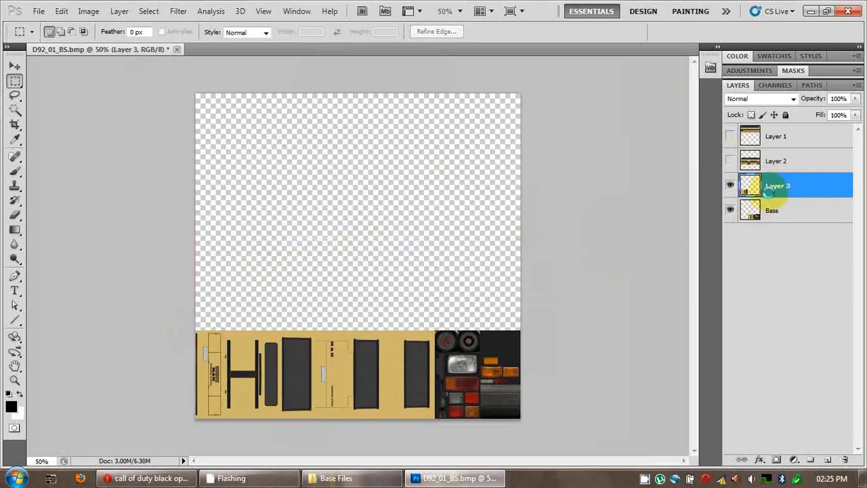
Step: Hide Layer 3 and cut the wheels and lights block in the texture's lower-right corner from Base onto its own layer
{"action": "left_click", "coordinate": [750, 209]}
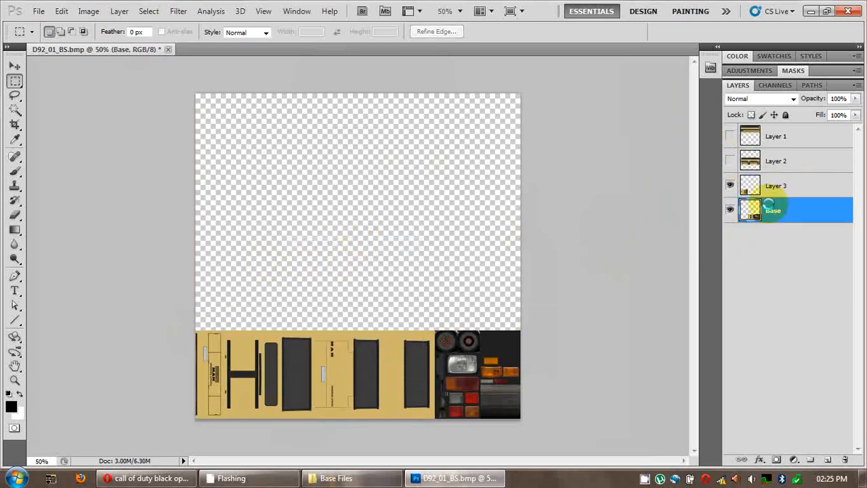
{"action": "left_click", "coordinate": [730, 185]}
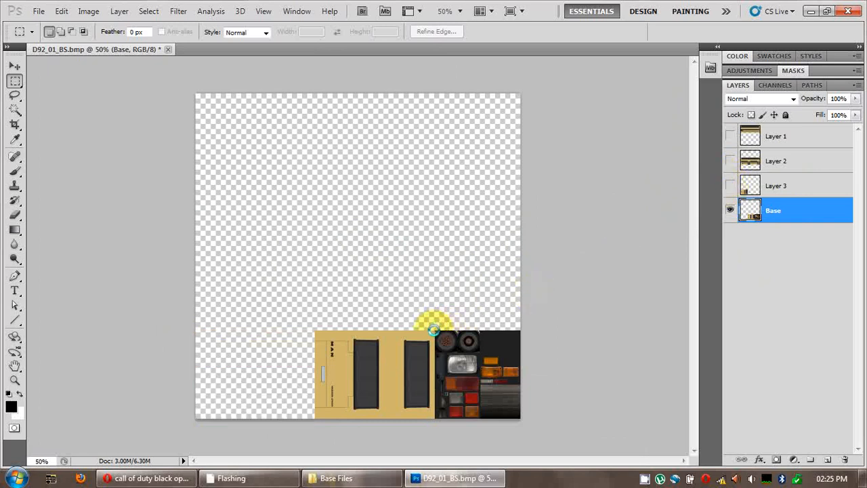
{"action": "left_click_drag", "start_coordinate": [434, 330], "coordinate": [644, 453]}
{"action": "right_click", "coordinate": [446, 372]}
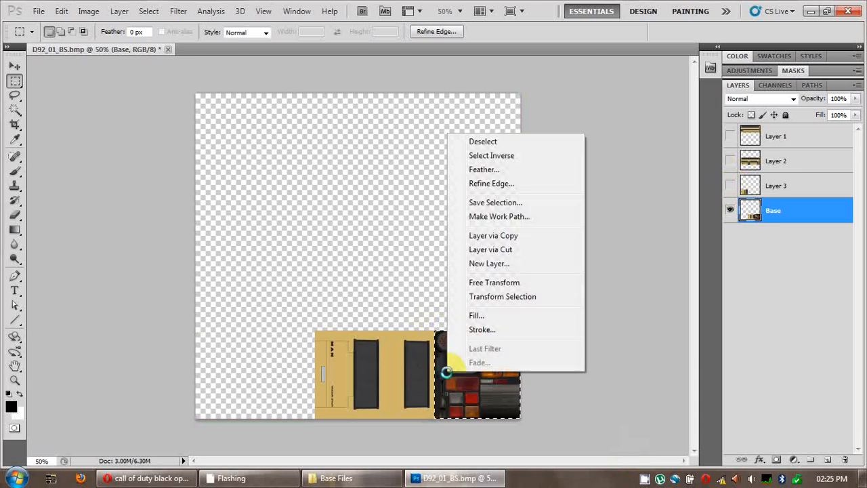
{"action": "left_click", "coordinate": [491, 249]}
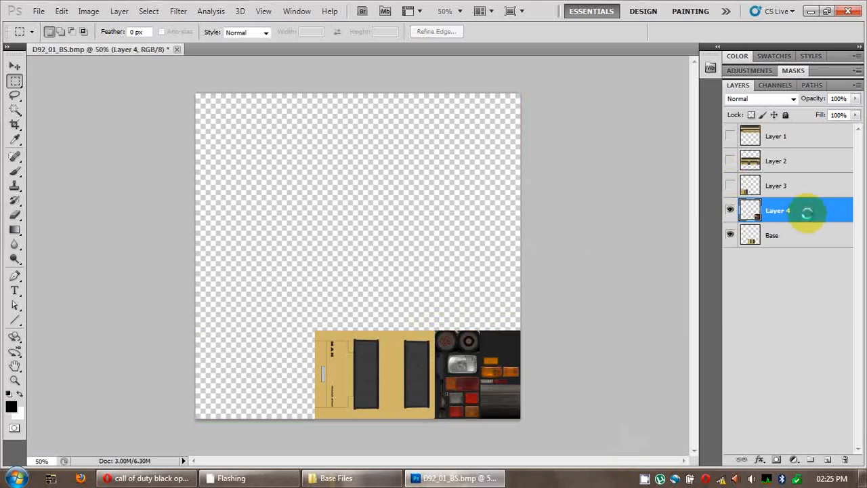
Step: Move Layer 4 beneath the hidden Base layer and add a new layer filled with black directly above Layer 4
{"action": "left_click_drag", "start_coordinate": [804, 219], "coordinate": [803, 246]}
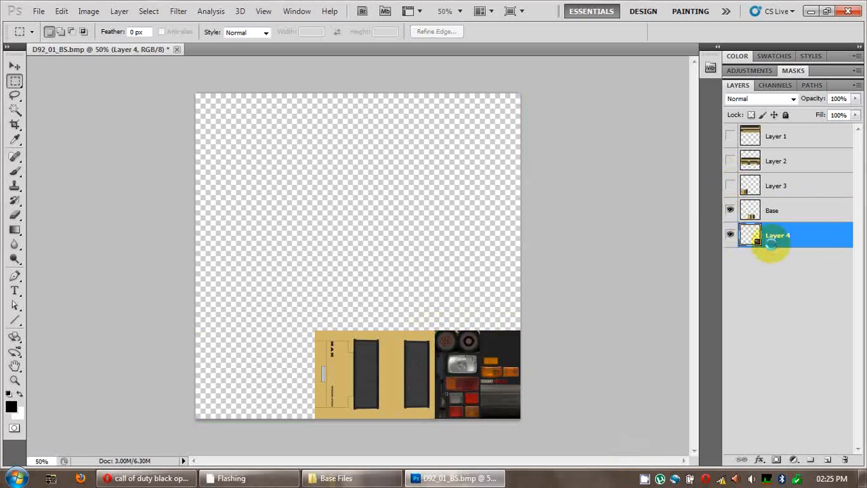
{"action": "left_click", "coordinate": [729, 210]}
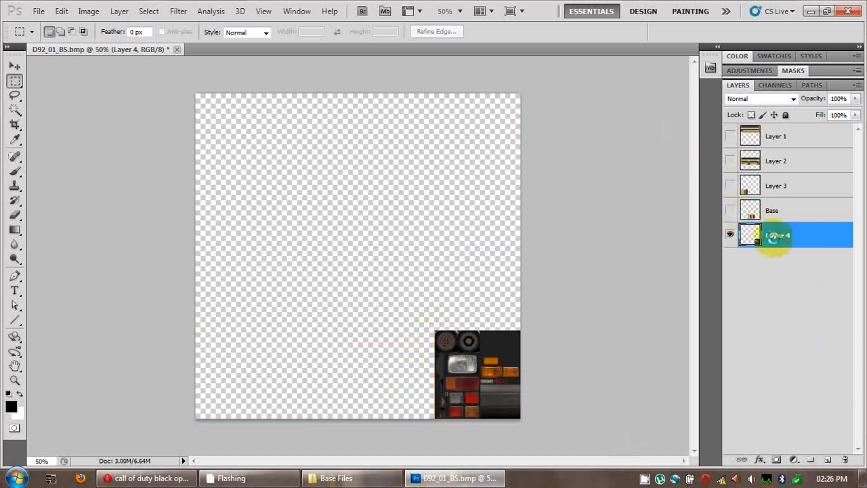
{"action": "left_click", "coordinate": [829, 459]}
{"action": "key", "text": "alt+BackSpace"}
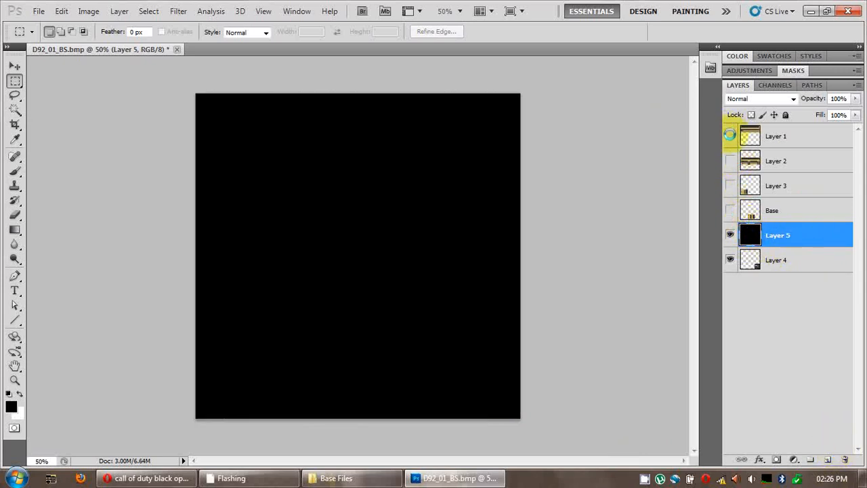
Step: Make Layer 1, Layer 2, Layer 3 and Base visible again
{"action": "left_click", "coordinate": [729, 136]}
{"action": "left_click", "coordinate": [730, 160]}
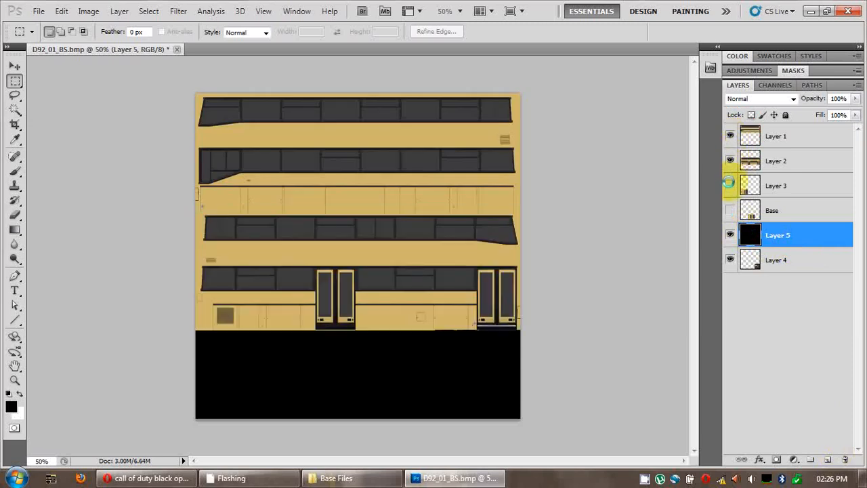
{"action": "left_click", "coordinate": [730, 185]}
{"action": "left_click", "coordinate": [729, 210]}
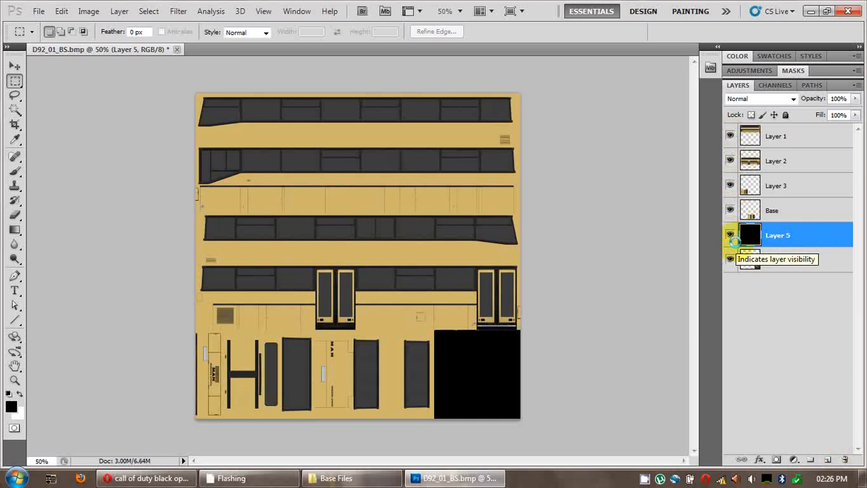
Step: Add a new empty layer above Layer 1 and select the entire canvas
{"action": "left_click", "coordinate": [797, 133]}
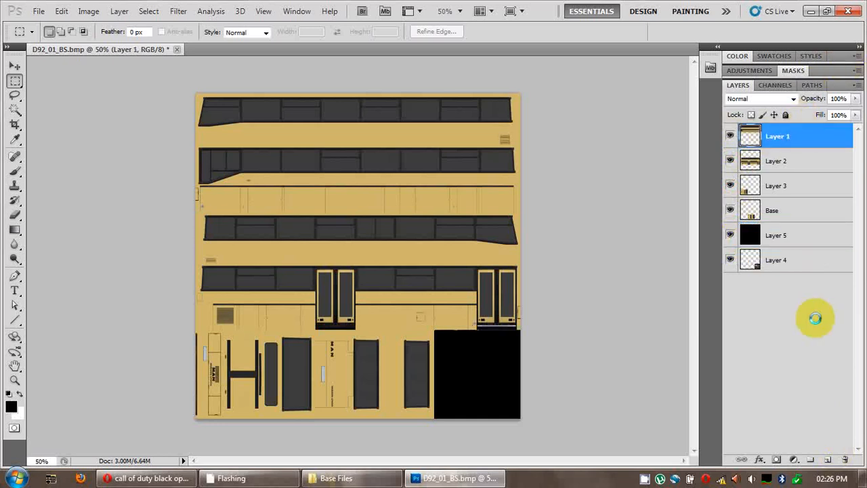
{"action": "left_click", "coordinate": [827, 459]}
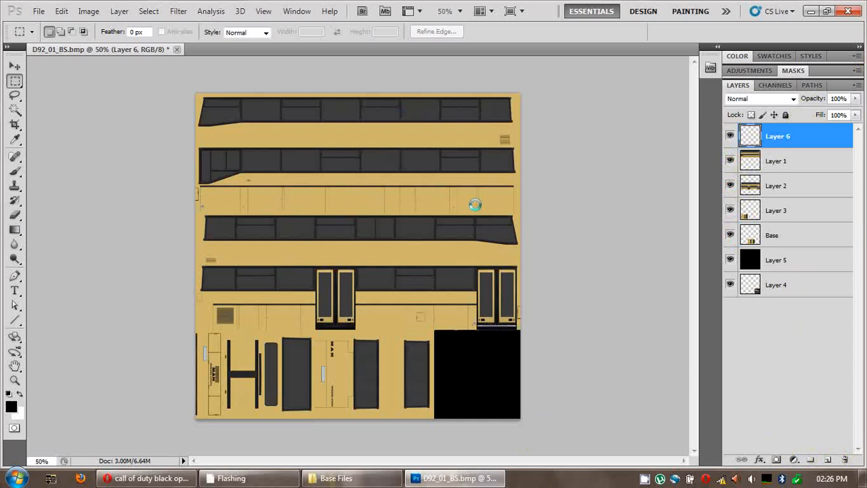
{"action": "left_click", "coordinate": [252, 75]}
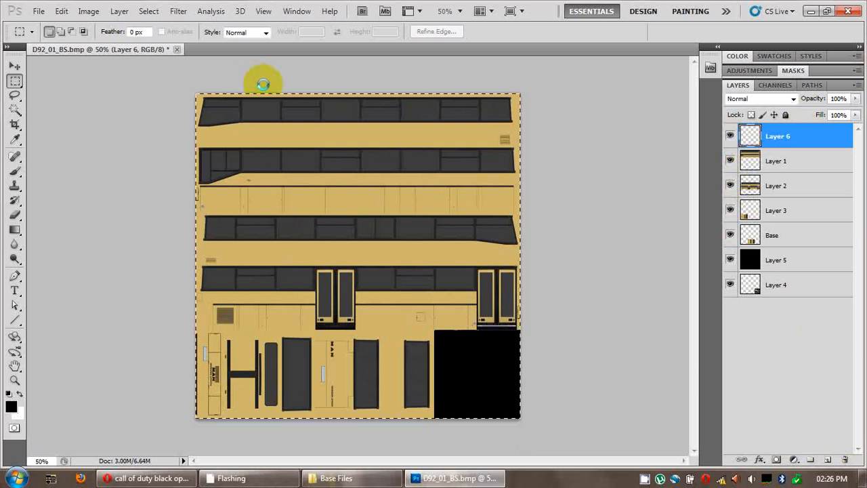
{"action": "key", "text": "ctrl+a"}
Step: Apply the Eye Candy 6 Animal Fur texture with the Tiger Bengal preset to the selected canvas
{"action": "left_click", "coordinate": [178, 11]}
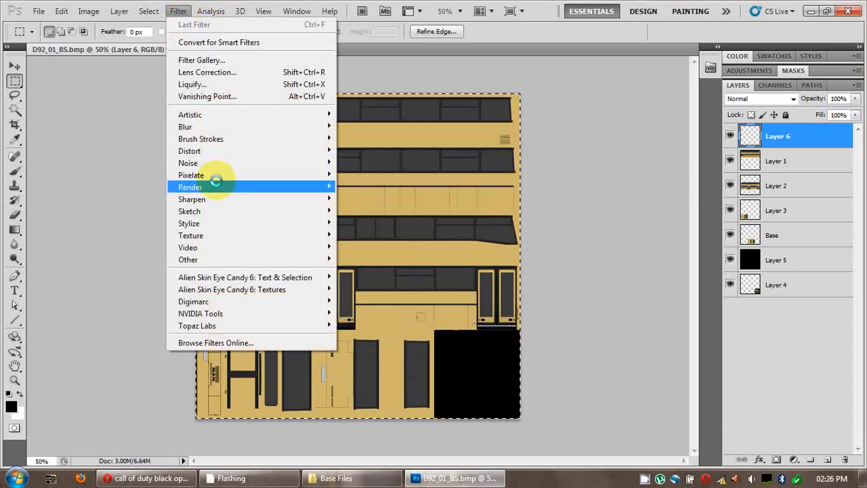
{"action": "mouse_move", "coordinate": [288, 289]}
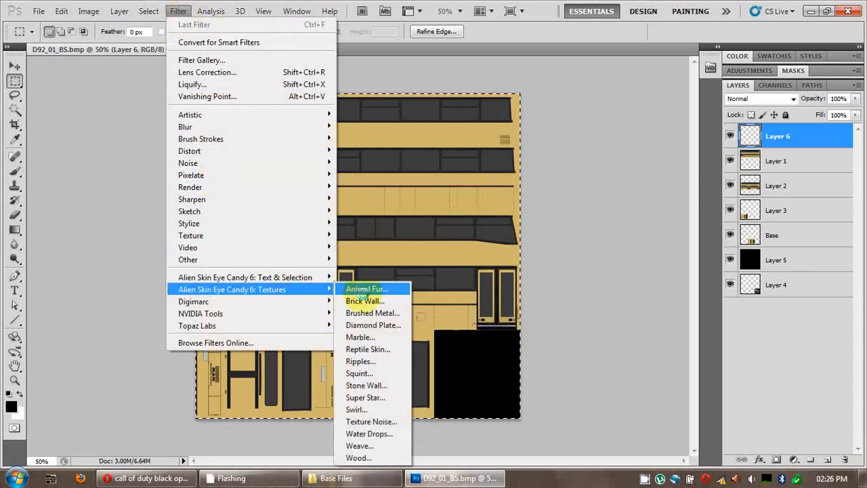
{"action": "left_click", "coordinate": [366, 289]}
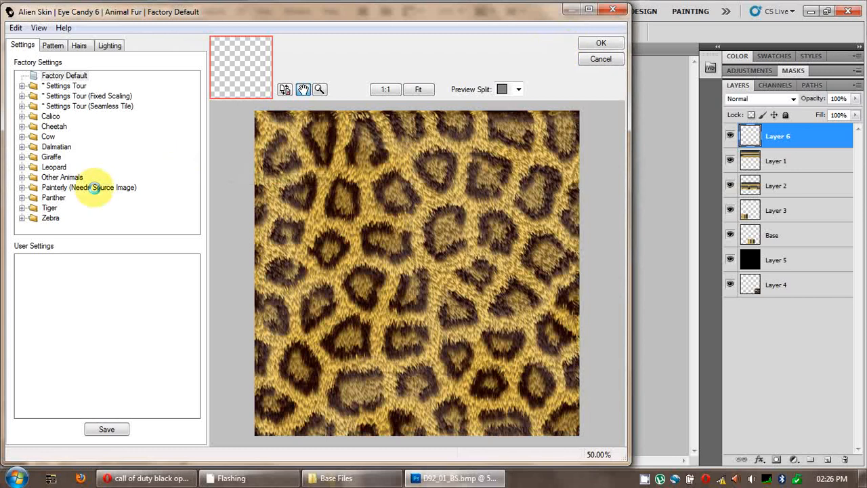
{"action": "left_click", "coordinate": [21, 208]}
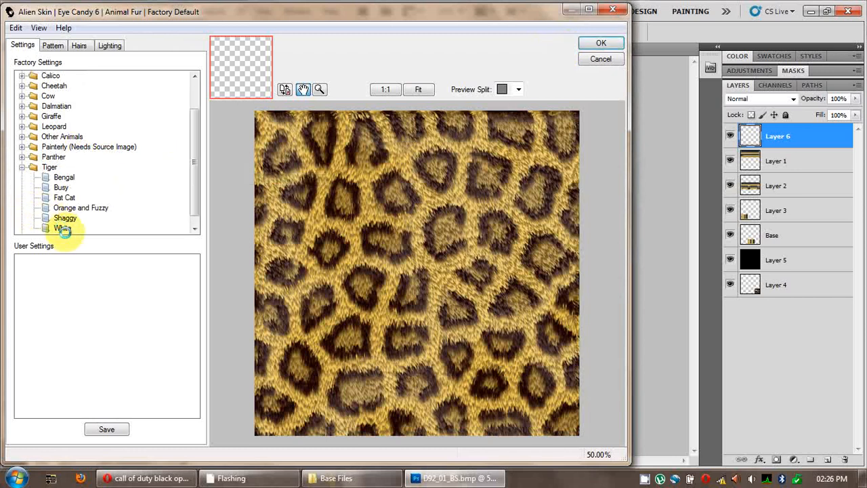
{"action": "left_click", "coordinate": [65, 177]}
{"action": "left_click", "coordinate": [62, 186]}
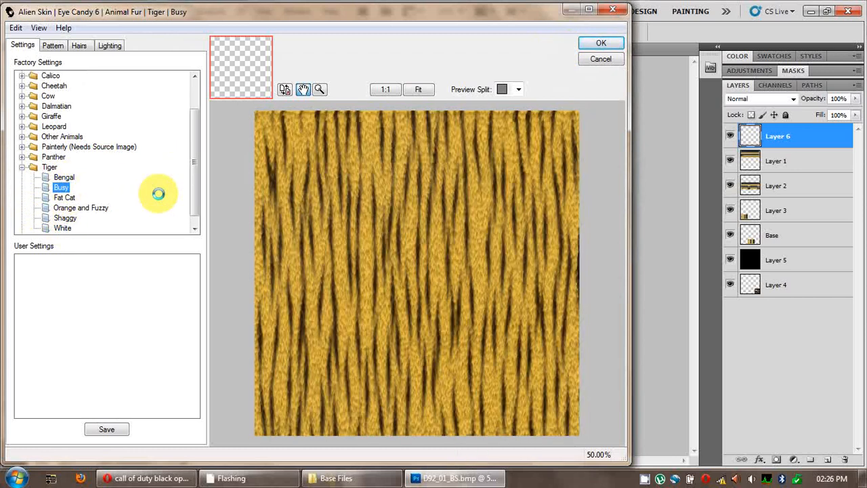
{"action": "left_click", "coordinate": [64, 177]}
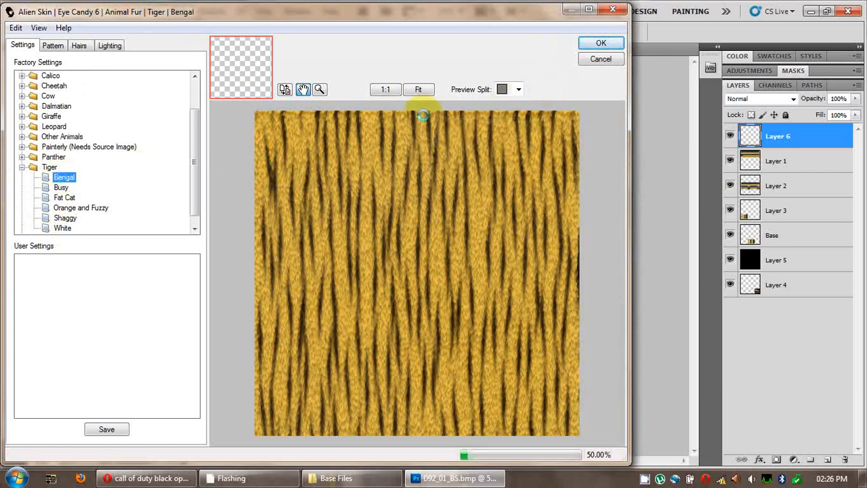
{"action": "left_click", "coordinate": [600, 43]}
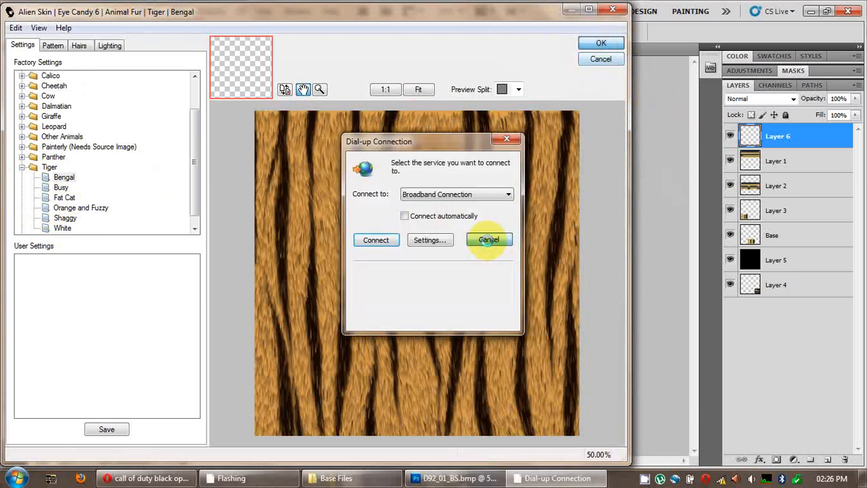
{"action": "left_click", "coordinate": [485, 238]}
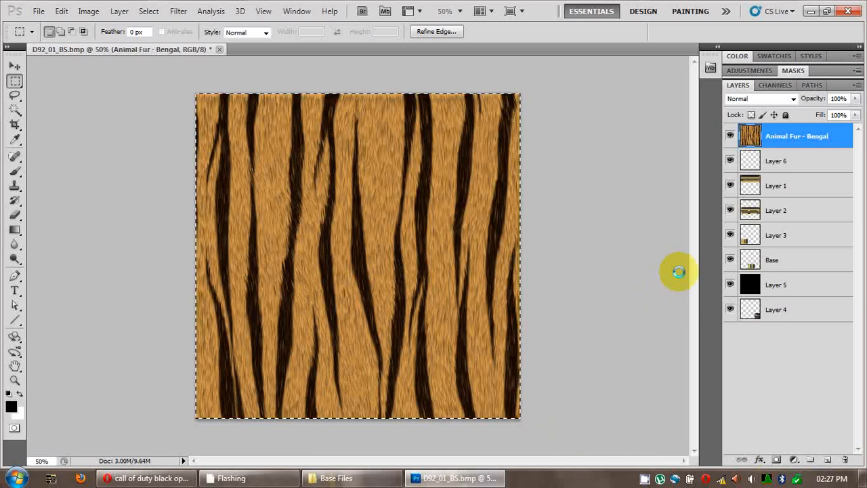
Step: Hide the Animal Fur - Bengal layer and clear the full-canvas selection
{"action": "left_click", "coordinate": [775, 157]}
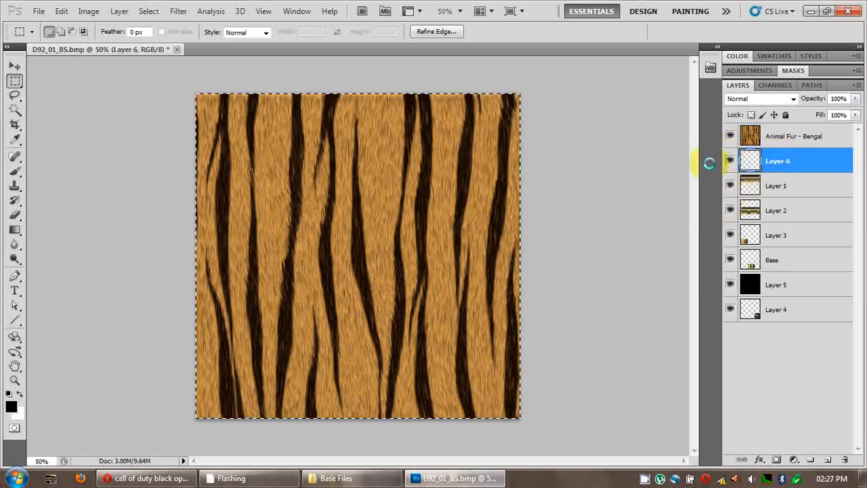
{"action": "left_click", "coordinate": [730, 136]}
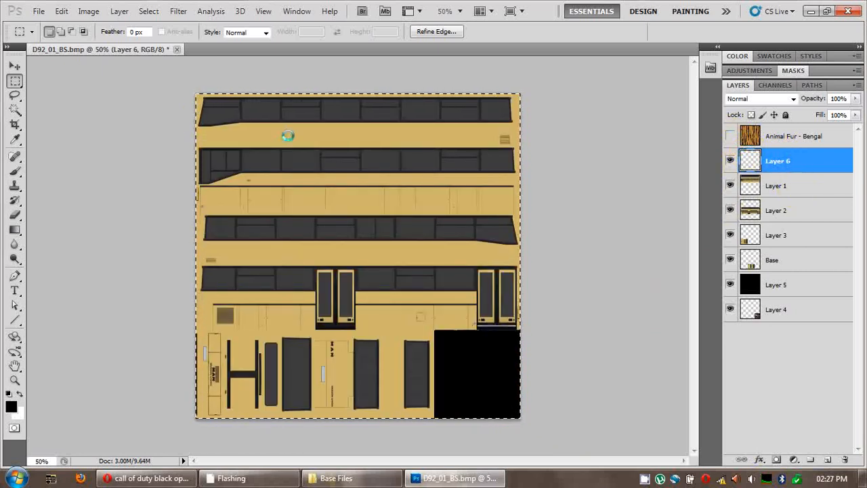
{"action": "left_click", "coordinate": [184, 120]}
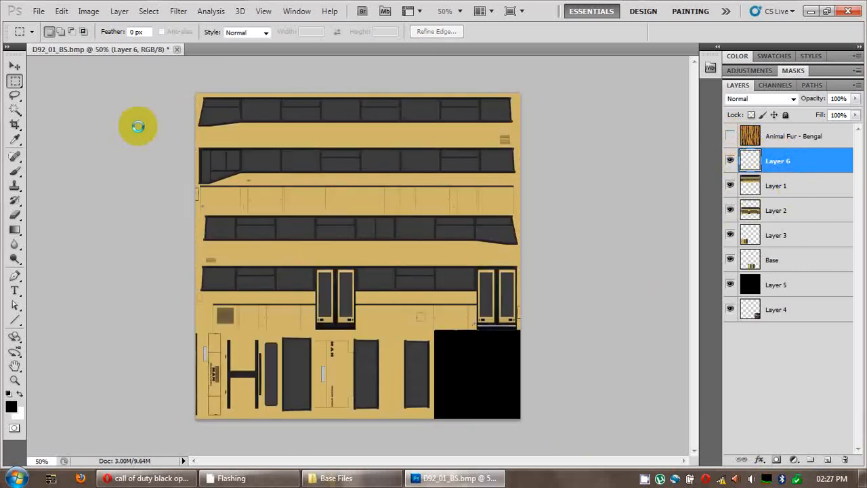
Step: Select both upper window strips on Layer 1 with the Magic Wand in add mode, using a tolerance of 40
{"action": "left_click", "coordinate": [14, 109]}
{"action": "left_click", "coordinate": [785, 185]}
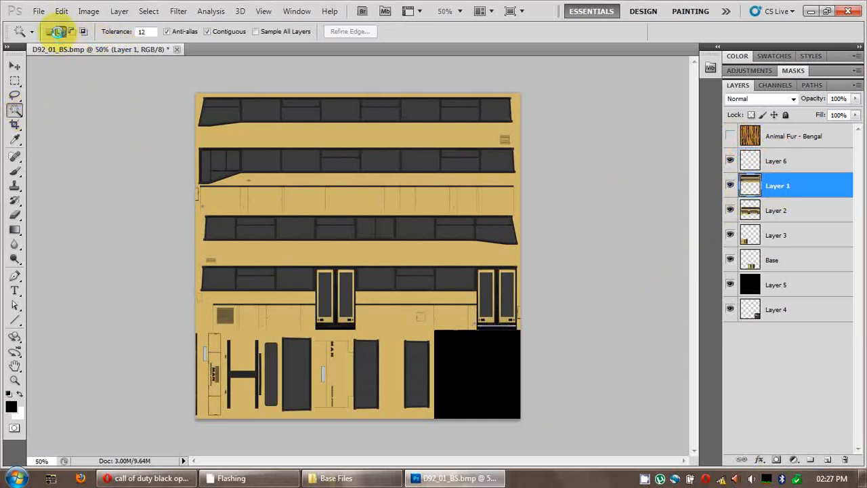
{"action": "left_click", "coordinate": [144, 32]}
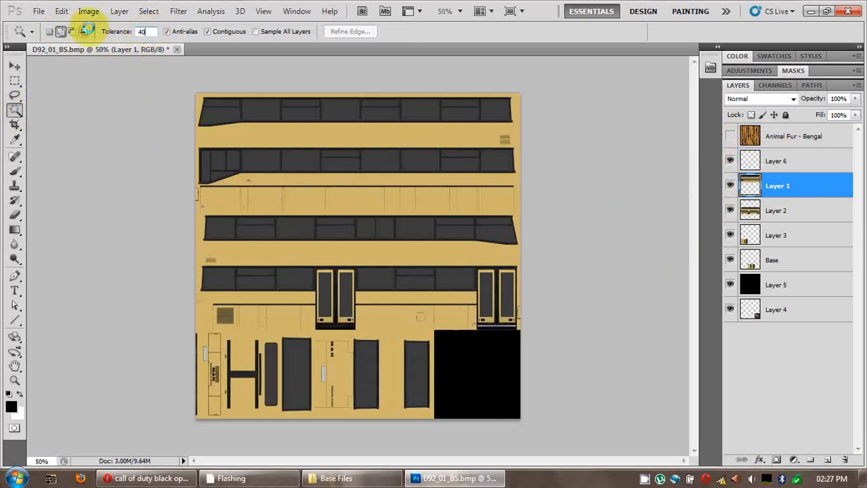
{"action": "left_click", "coordinate": [273, 110]}
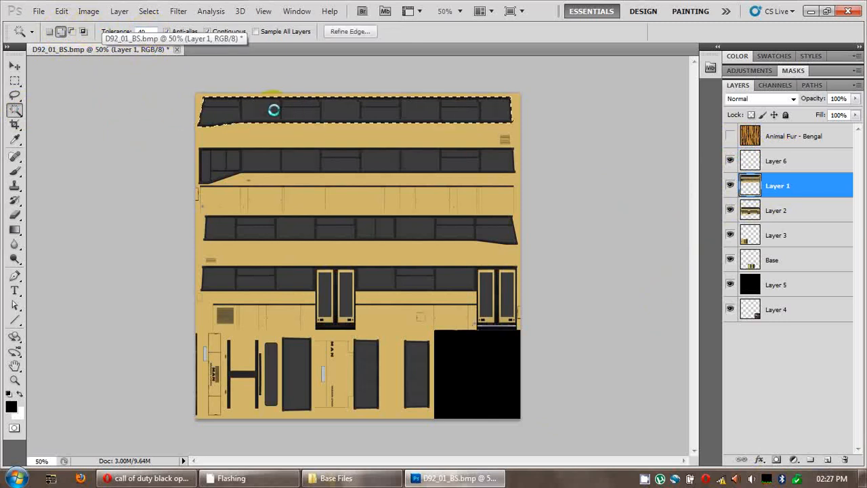
{"action": "left_click", "coordinate": [261, 153]}
Step: Add the window strips and the door glass panes on Layer 2 to the selection
{"action": "left_click", "coordinate": [799, 212]}
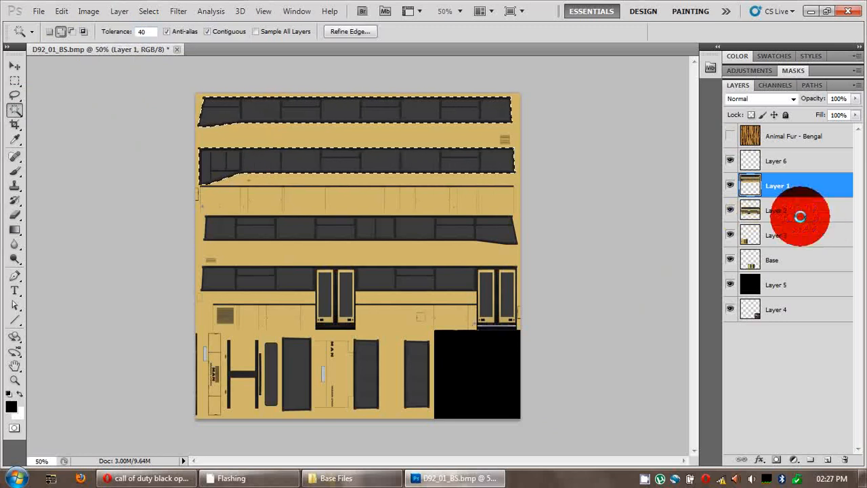
{"action": "left_click", "coordinate": [473, 239]}
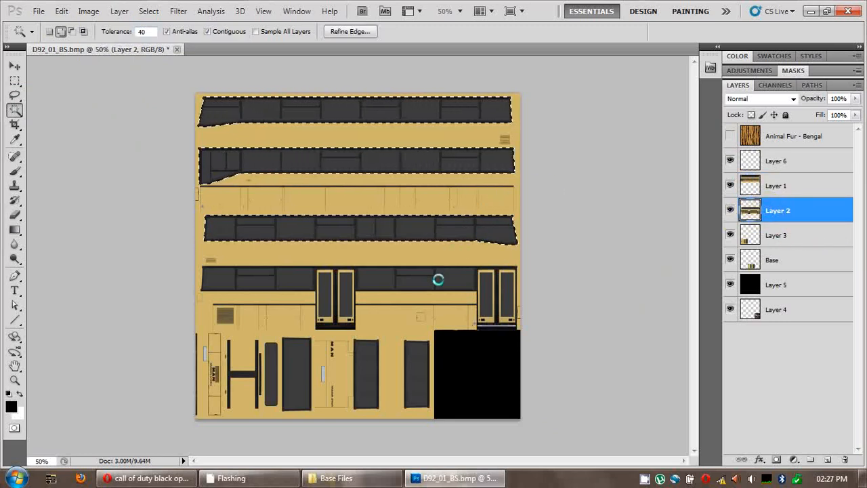
{"action": "left_click", "coordinate": [337, 303]}
{"action": "left_click", "coordinate": [344, 300]}
{"action": "left_click", "coordinate": [322, 304]}
{"action": "left_click", "coordinate": [506, 293]}
{"action": "left_click", "coordinate": [816, 237]}
{"action": "left_click", "coordinate": [410, 372]}
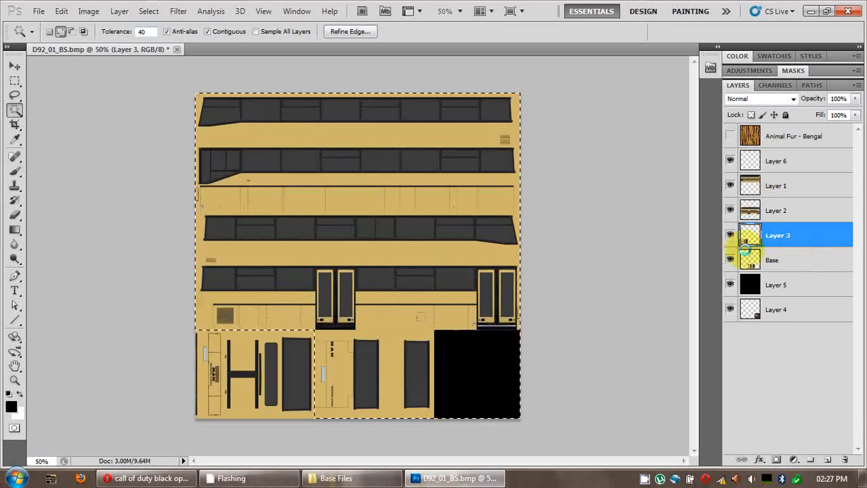
{"action": "key", "text": "ctrl+z"}
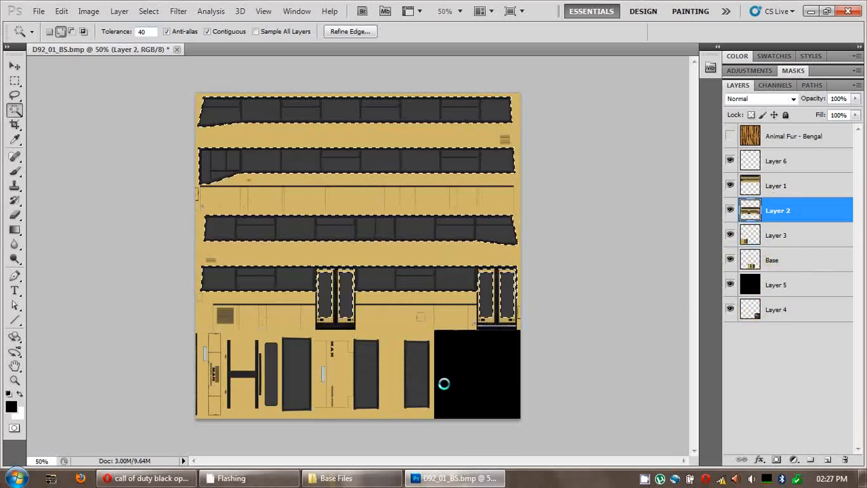
{"action": "left_click", "coordinate": [279, 378], "text": "shift"}
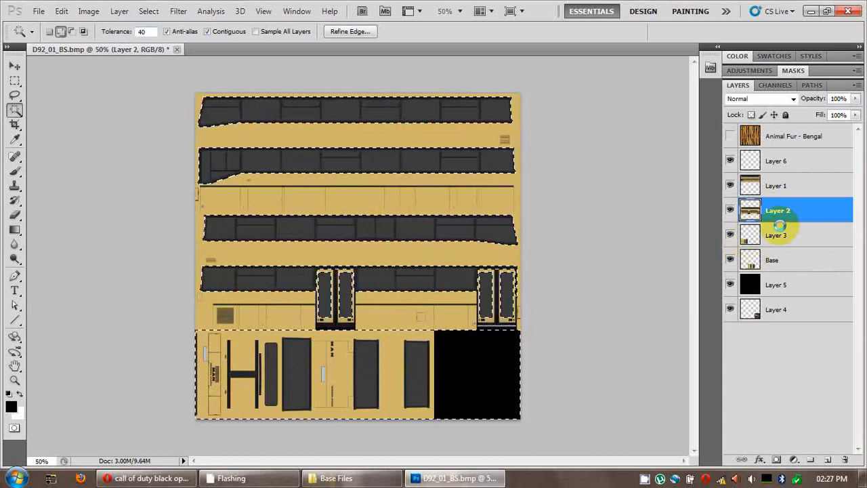
Step: Add the two front windows on Layer 3 and the two window panels on Base to the selection
{"action": "left_click", "coordinate": [796, 234]}
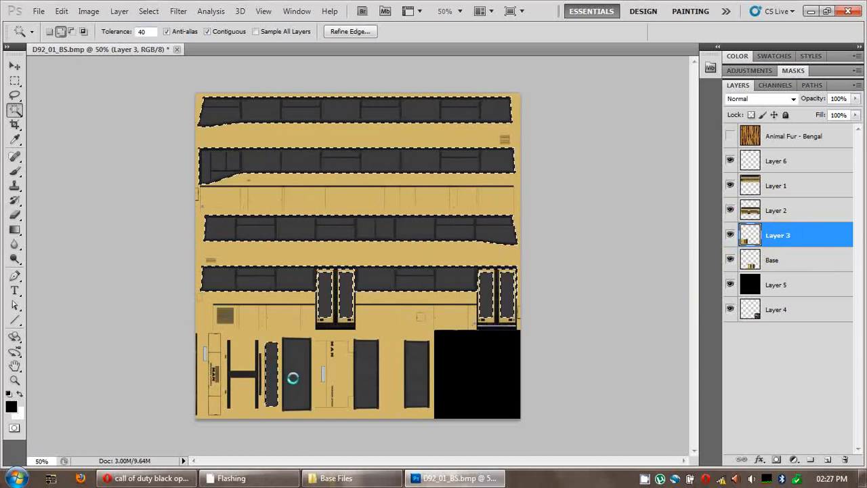
{"action": "left_click", "coordinate": [776, 270]}
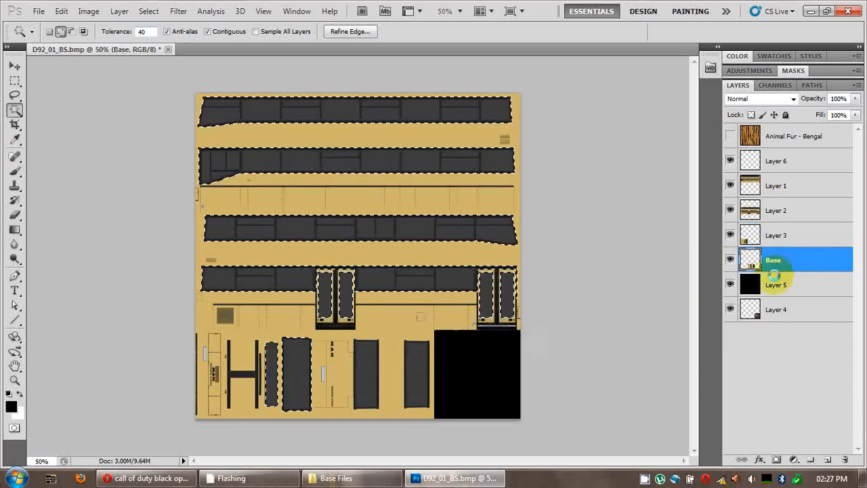
{"action": "left_click", "coordinate": [375, 387]}
{"action": "left_click", "coordinate": [420, 386]}
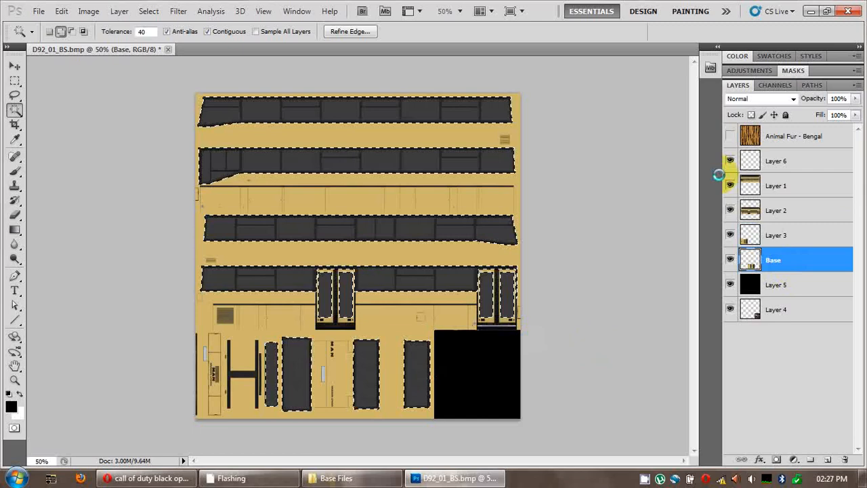
Step: Show the Animal Fur - Bengal layer, delete the selected window areas from it and deselect
{"action": "left_click", "coordinate": [786, 136]}
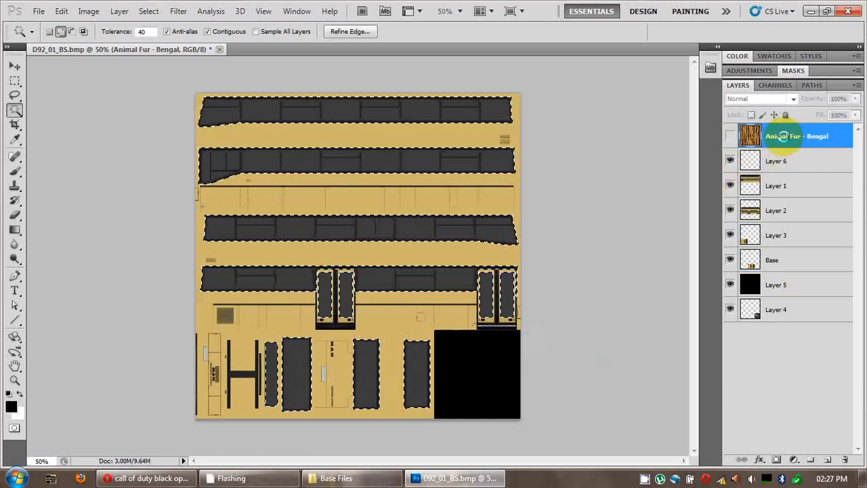
{"action": "left_click", "coordinate": [731, 136]}
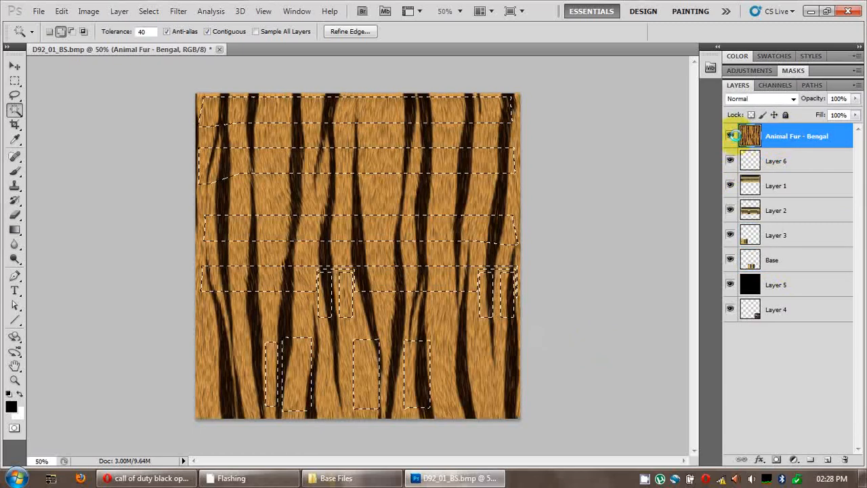
{"action": "key", "text": "Delete"}
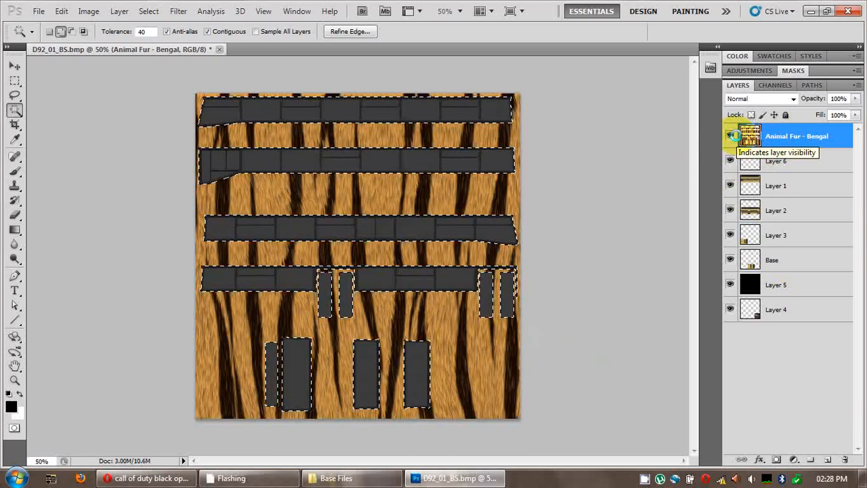
{"action": "key", "text": "ctrl+d"}
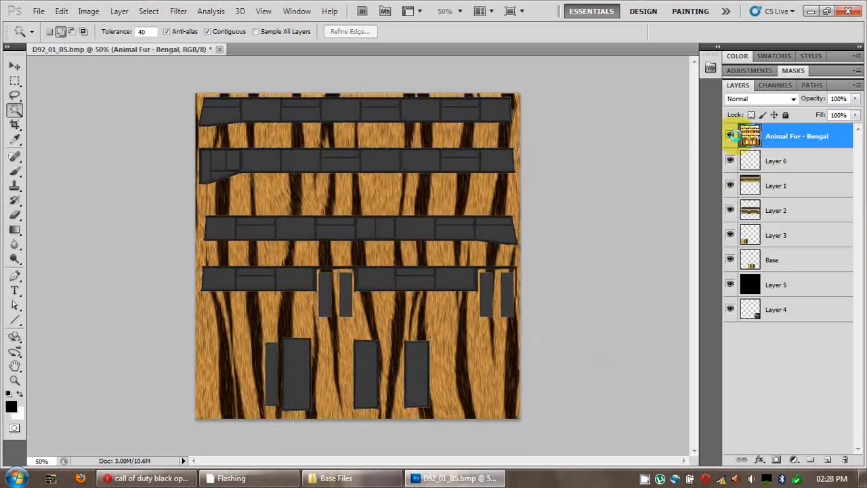
Step: Load Layer 4's outline as a selection and delete that area from both Animal Fur - Bengal and black Layer 5
{"action": "left_click", "coordinate": [755, 309], "text": "ctrl"}
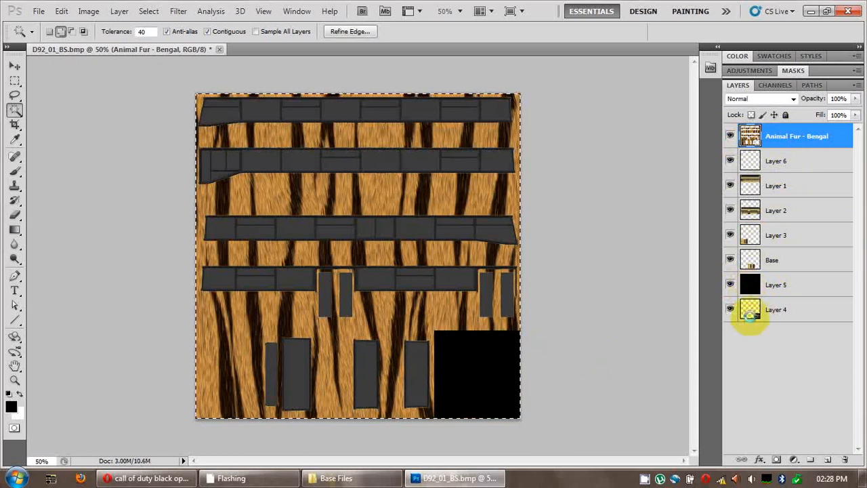
{"action": "left_click", "coordinate": [777, 285], "text": "ctrl"}
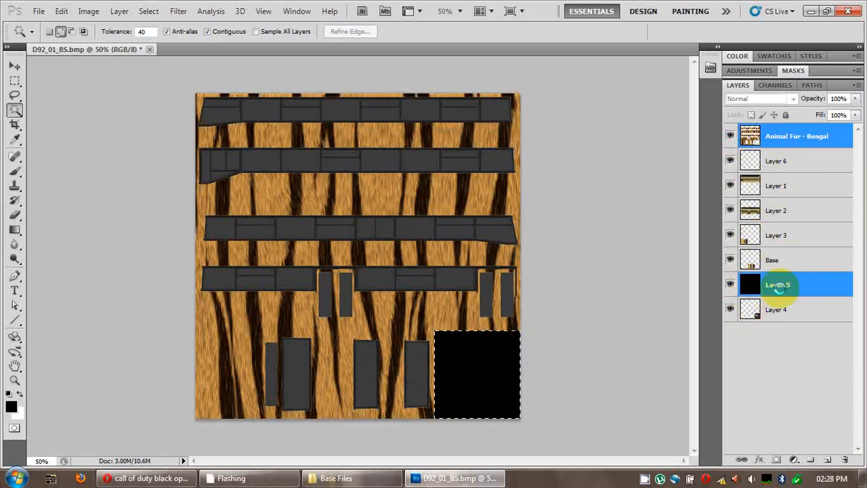
{"action": "left_click", "coordinate": [777, 285]}
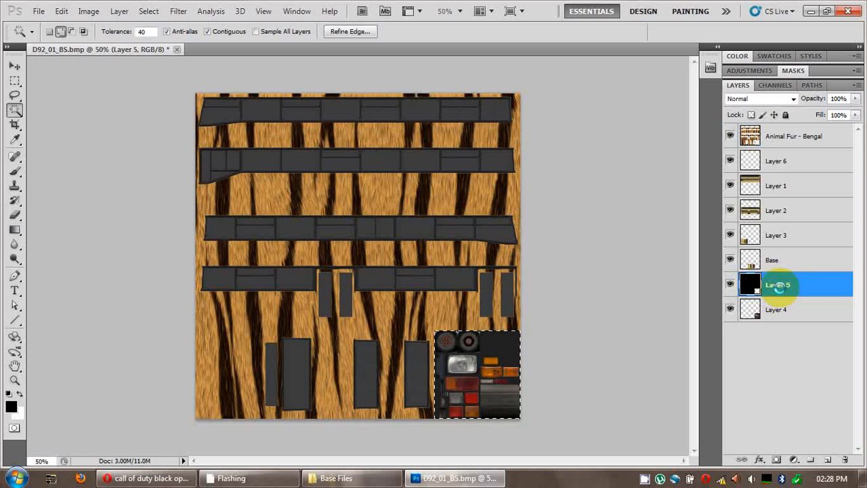
Step: Clear the selection and delete the empty Layer 6
{"action": "left_click", "coordinate": [768, 178]}
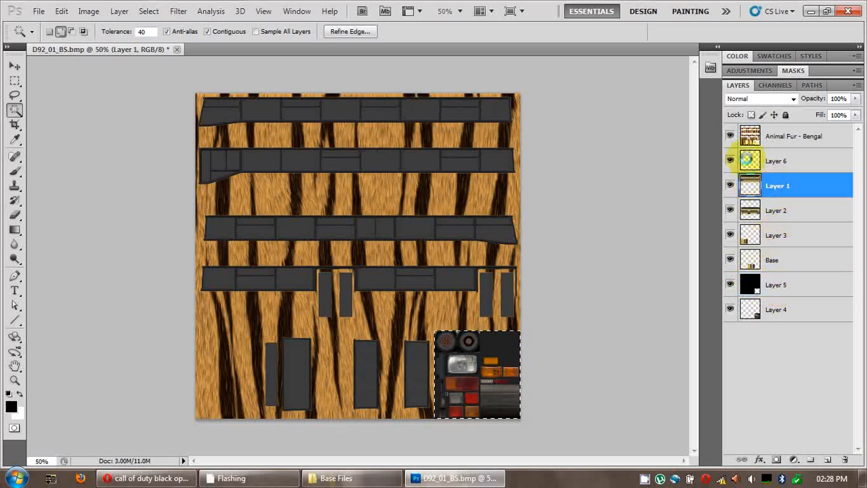
{"action": "left_click", "coordinate": [788, 165]}
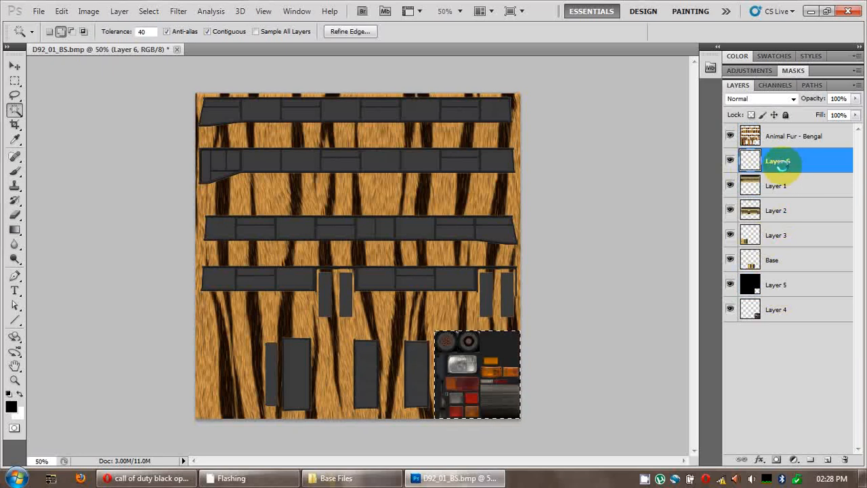
{"action": "key", "text": "ctrl+d"}
{"action": "key", "text": "Delete"}
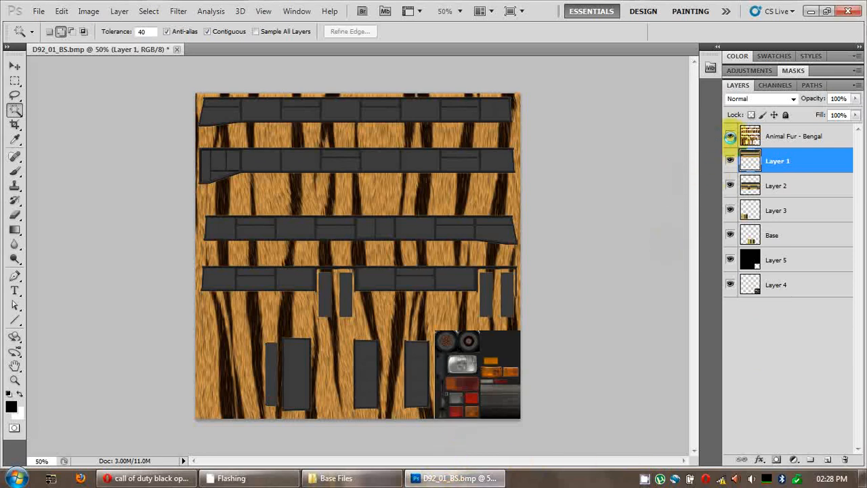
Step: Compare the texture with the Animal Fur - Bengal layer hidden and shown, and select that layer
{"action": "left_click", "coordinate": [730, 136]}
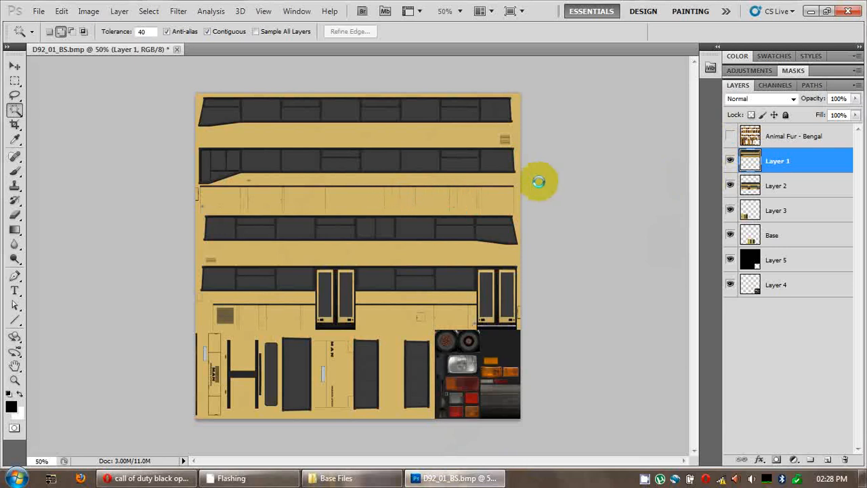
{"action": "left_click", "coordinate": [729, 136]}
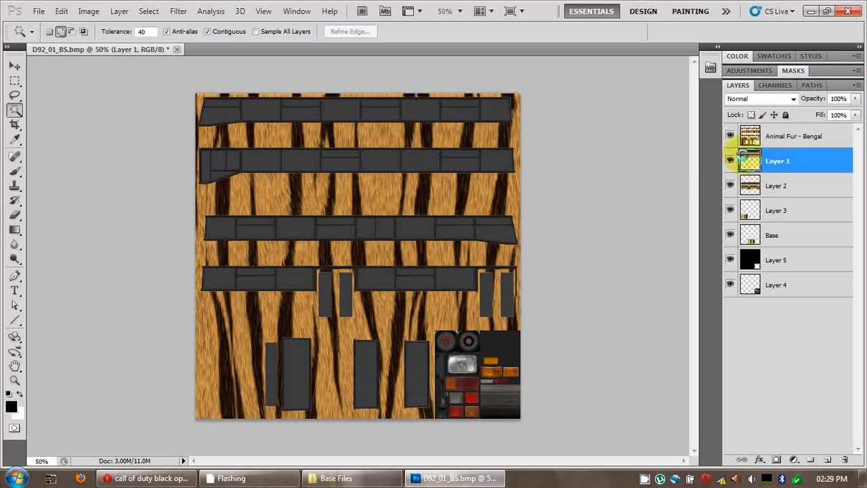
{"action": "left_click", "coordinate": [779, 136]}
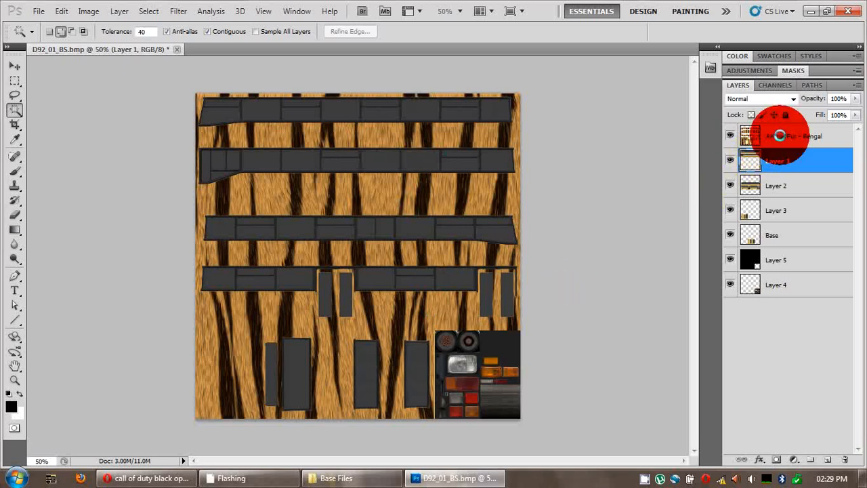
Step: Load Layer 1's outline as a selection and cut that area of Animal Fur - Bengal onto a new layer
{"action": "left_click", "coordinate": [754, 160], "text": "ctrl"}
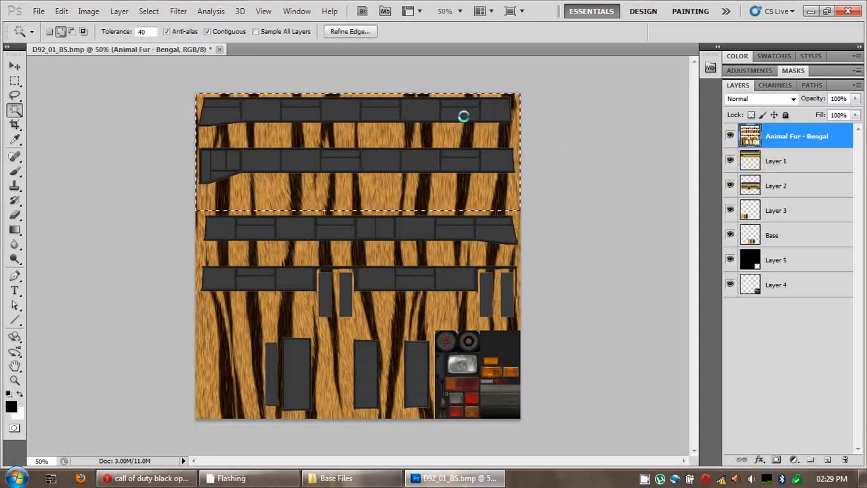
{"action": "right_click", "coordinate": [449, 141]}
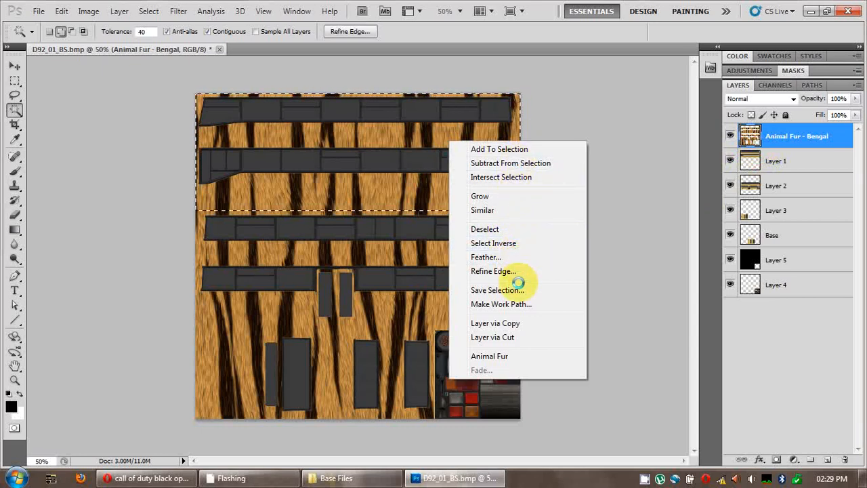
{"action": "left_click", "coordinate": [493, 336]}
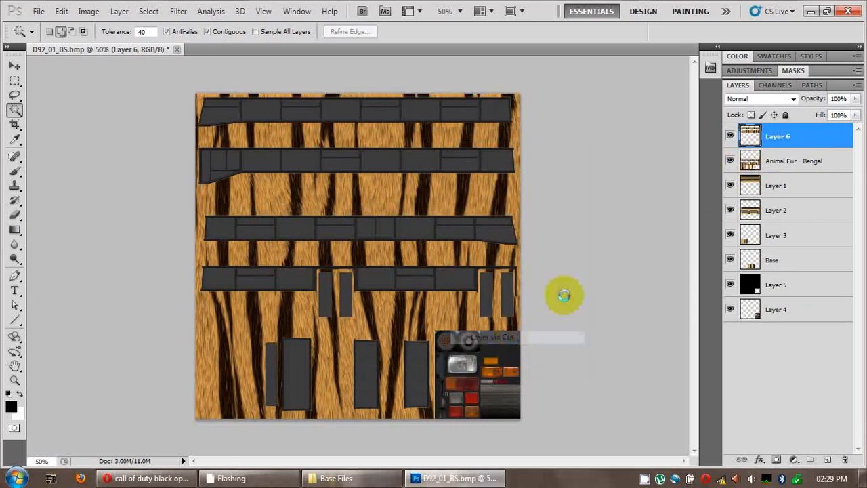
Step: Cut the area matching Layer 2's outline from Animal Fur - Bengal onto its own new layer
{"action": "left_click", "coordinate": [793, 161]}
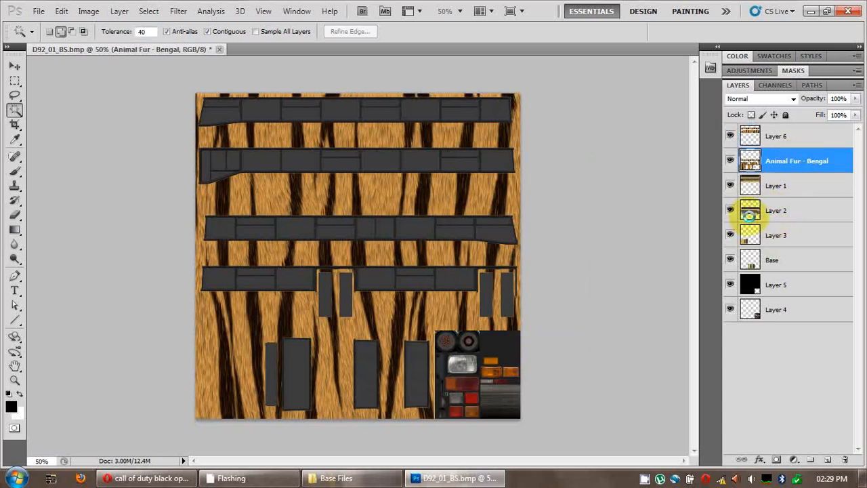
{"action": "left_click", "coordinate": [749, 214], "text": "ctrl"}
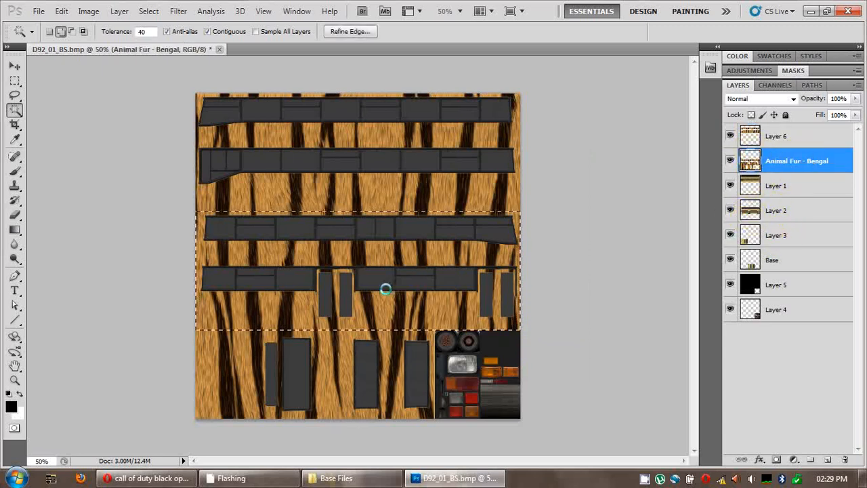
{"action": "right_click", "coordinate": [409, 280]}
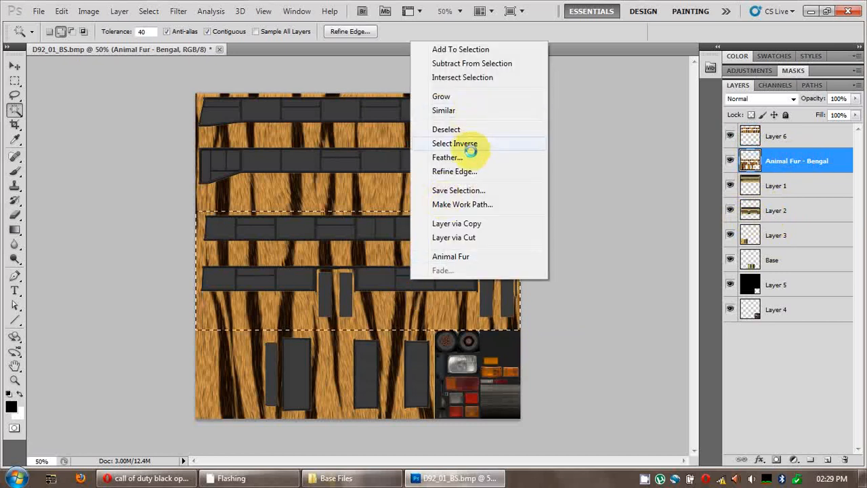
{"action": "left_click", "coordinate": [466, 237]}
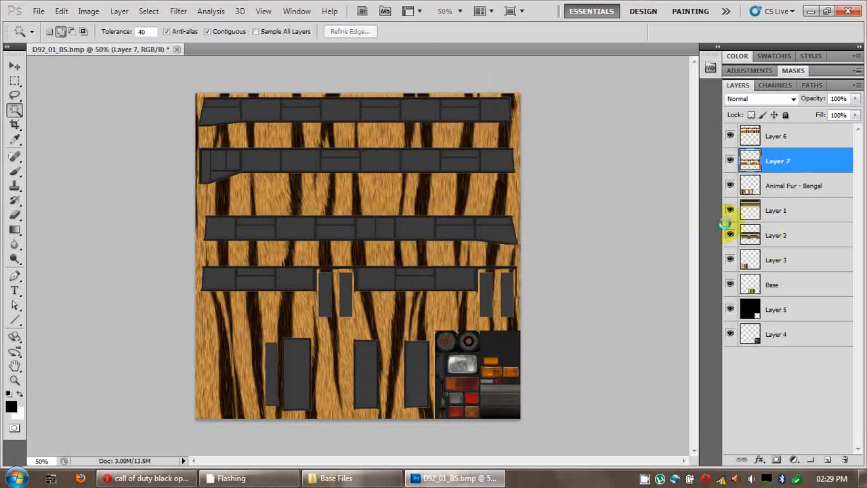
Step: Cut the area matching Layer 3's outline from Animal Fur - Bengal onto its own new layer
{"action": "left_click", "coordinate": [779, 258]}
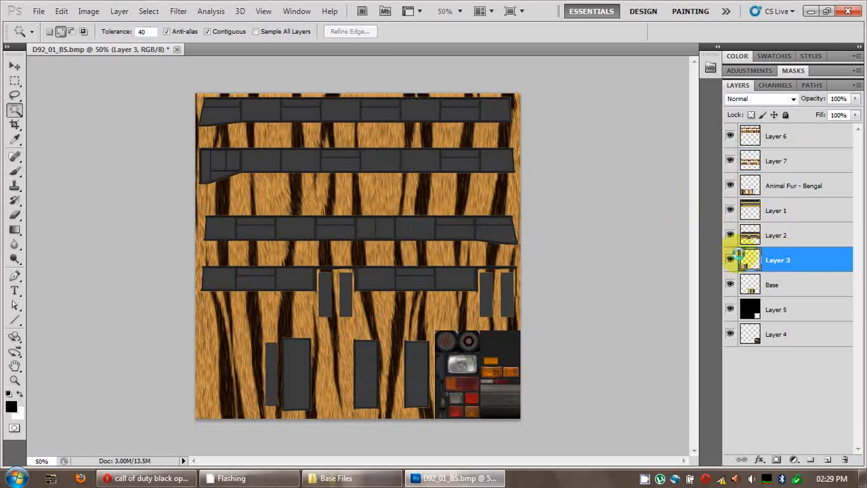
{"action": "left_click", "coordinate": [767, 186]}
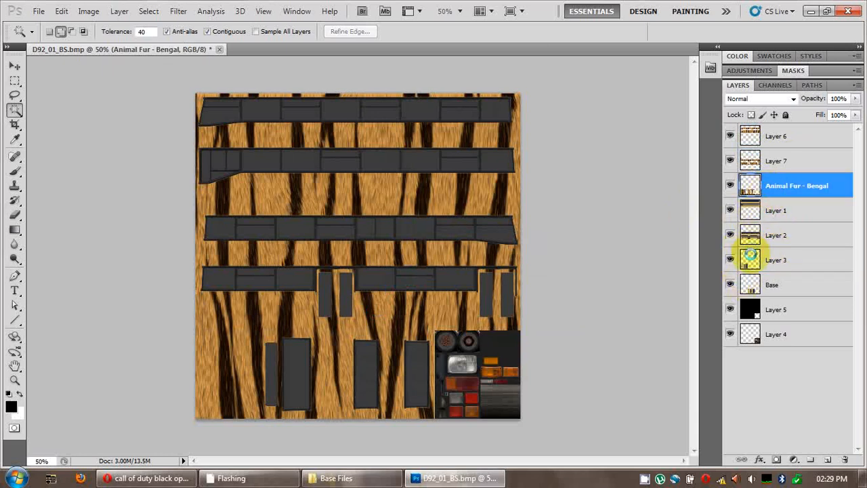
{"action": "left_click", "coordinate": [750, 256], "text": "ctrl"}
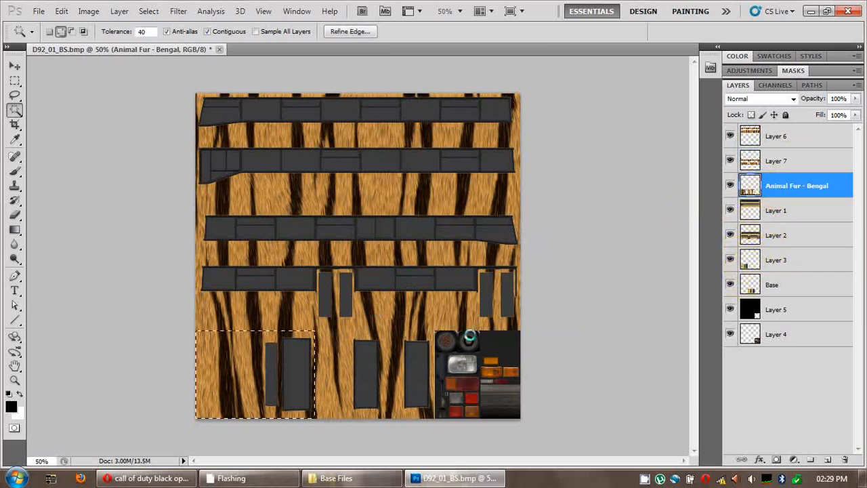
{"action": "right_click", "coordinate": [269, 336]}
{"action": "left_click", "coordinate": [332, 291]}
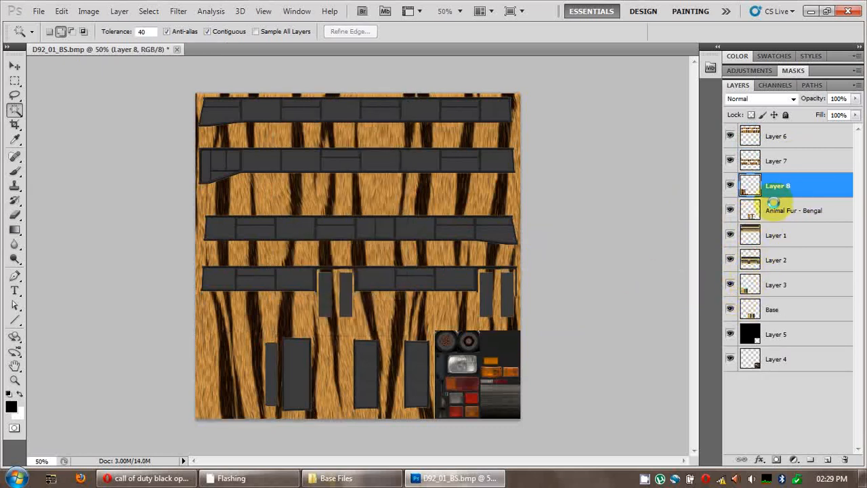
Step: Reorder the fur layers: Animal Fur - Bengal directly above Base, Layer 8 above Layer 3, and Layer 7 above Layer 2
{"action": "left_click", "coordinate": [790, 210]}
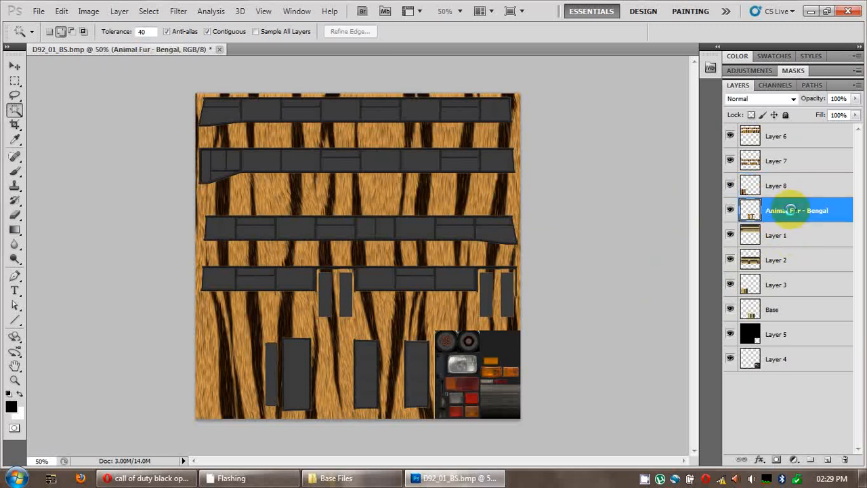
{"action": "left_click_drag", "start_coordinate": [790, 210], "coordinate": [792, 284]}
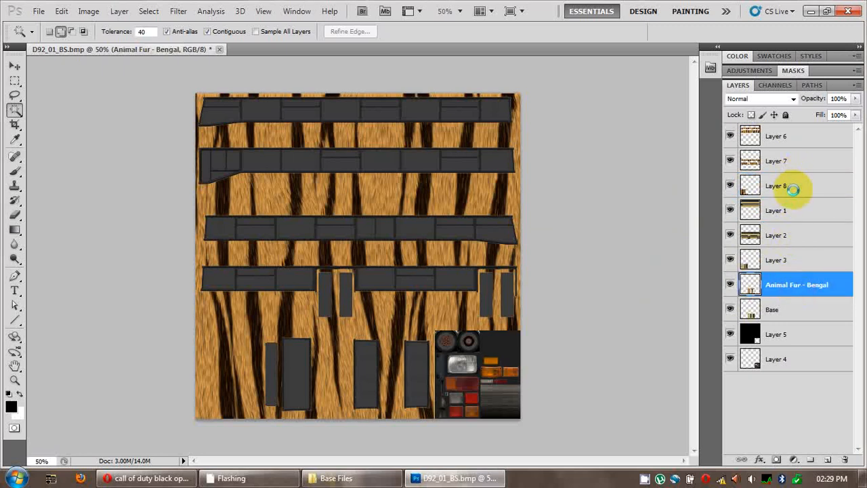
{"action": "left_click_drag", "start_coordinate": [793, 187], "coordinate": [792, 247]}
{"action": "left_click_drag", "start_coordinate": [795, 149], "coordinate": [797, 186]}
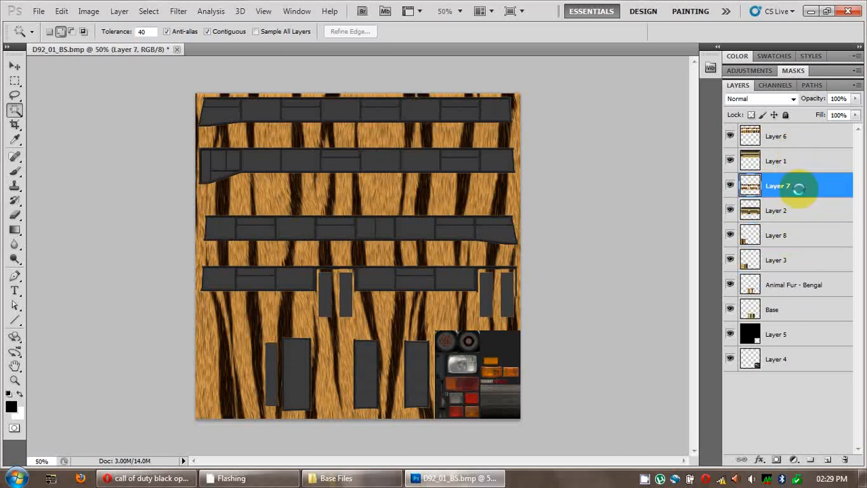
Step: Group Layer 6 with Layer 1, and group Layer 7 with Layer 2
{"action": "left_click", "coordinate": [799, 150]}
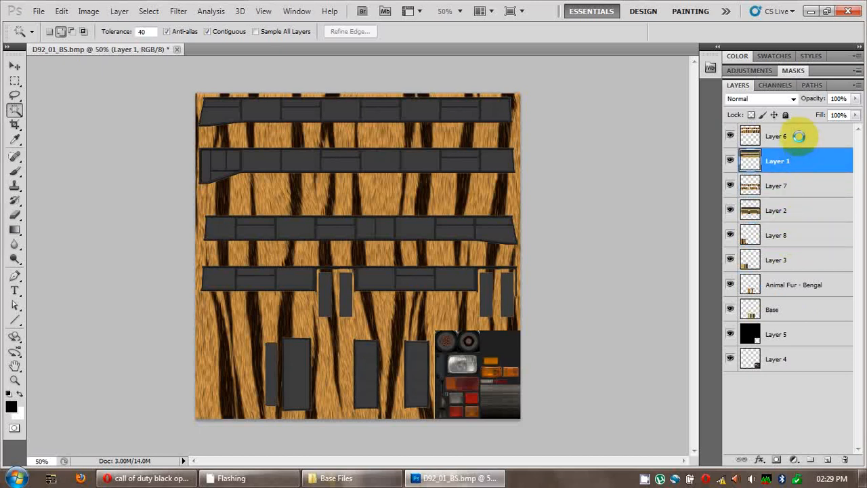
{"action": "left_click", "coordinate": [799, 136], "text": "shift"}
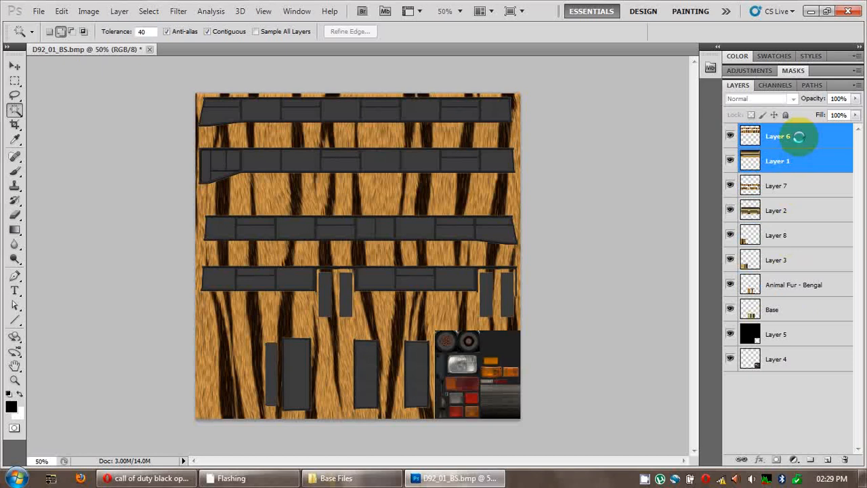
{"action": "key", "text": "ctrl+g"}
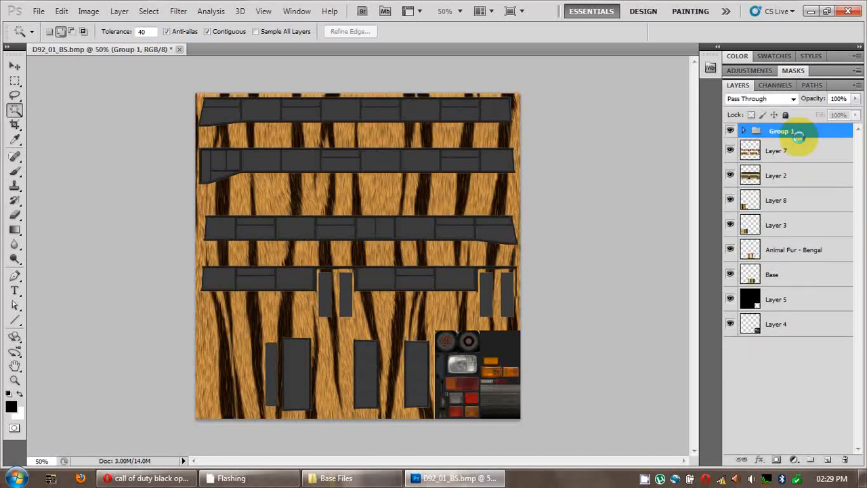
{"action": "left_click", "coordinate": [795, 173]}
{"action": "left_click", "coordinate": [796, 147], "text": "shift"}
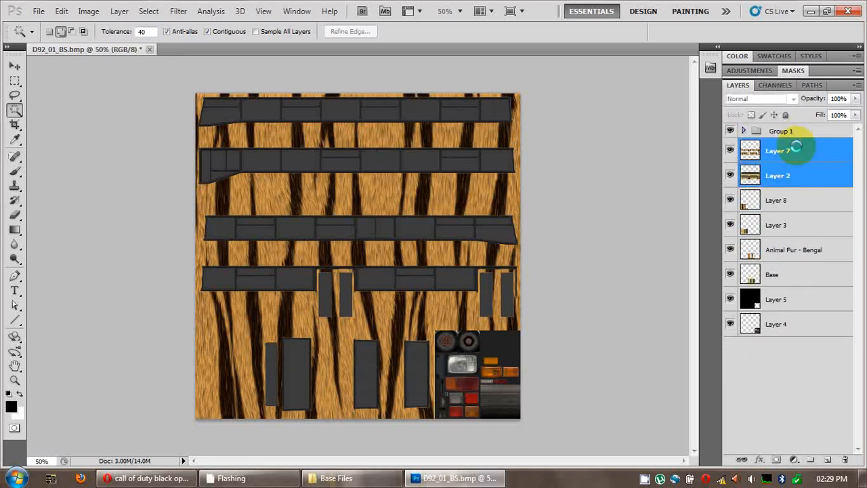
{"action": "key", "text": "ctrl+g"}
Step: Group Layer 8 with Layer 3, and group Animal Fur - Bengal with Base
{"action": "left_click", "coordinate": [793, 165]}
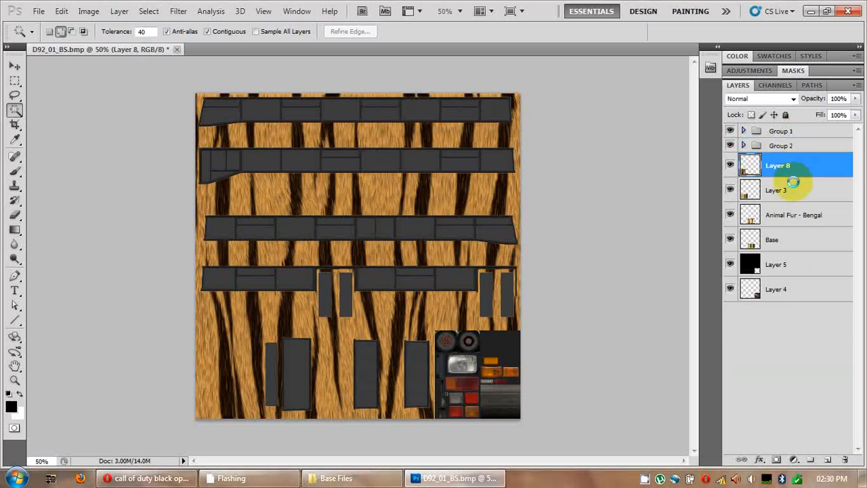
{"action": "left_click", "coordinate": [791, 191], "text": "shift"}
{"action": "key", "text": "ctrl+g"}
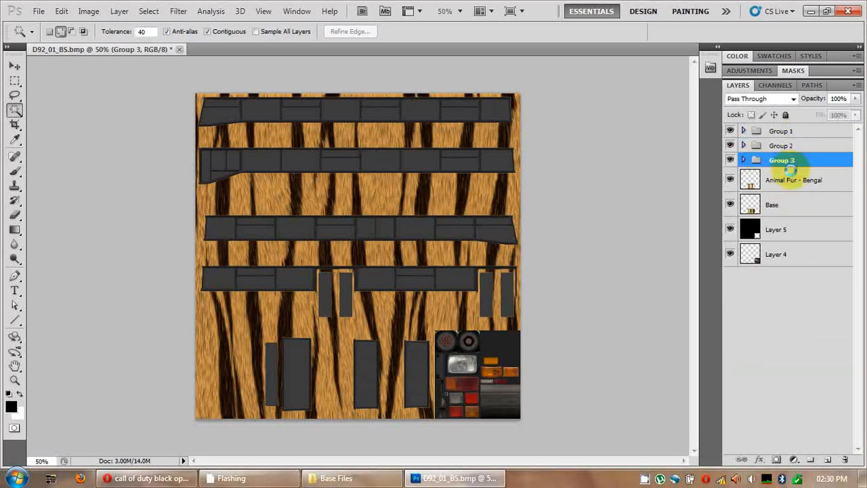
{"action": "left_click", "coordinate": [790, 177]}
{"action": "left_click", "coordinate": [790, 207], "text": "shift"}
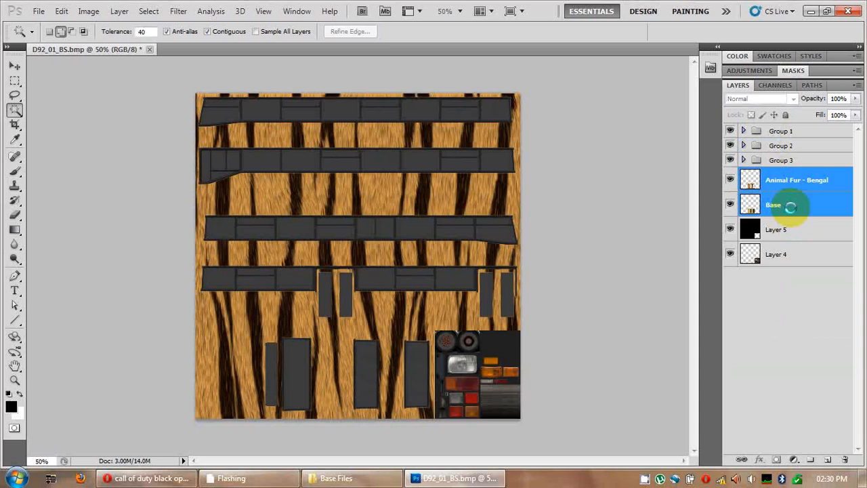
{"action": "key", "text": "ctrl+g"}
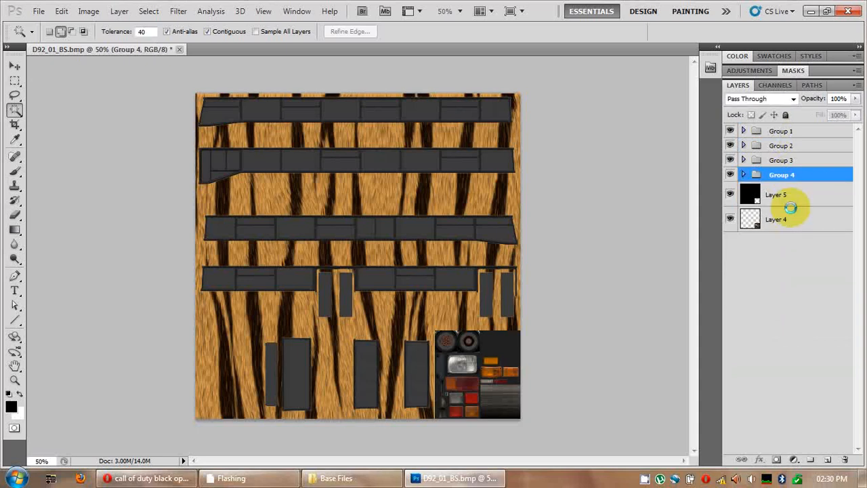
Step: Hide all layer groups except Group 2, expand it and select its Layer 7
{"action": "left_click_drag", "start_coordinate": [729, 174], "coordinate": [730, 130]}
{"action": "left_click", "coordinate": [744, 146]}
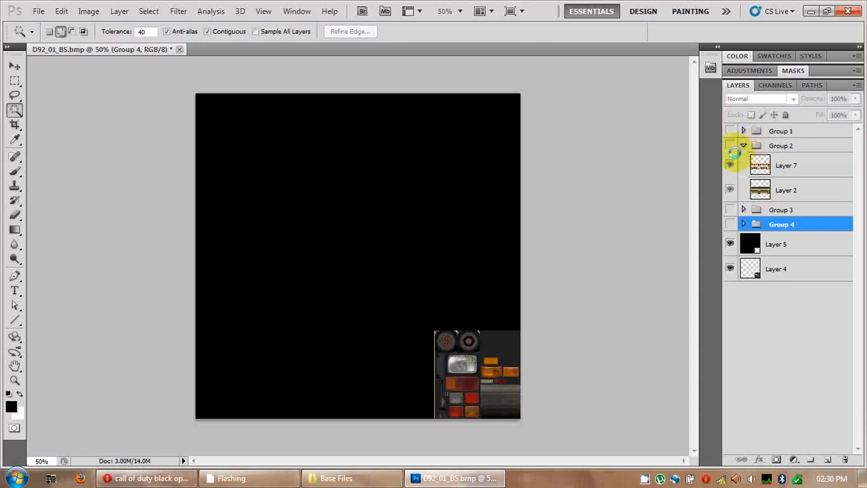
{"action": "left_click", "coordinate": [730, 145]}
{"action": "left_click", "coordinate": [790, 168]}
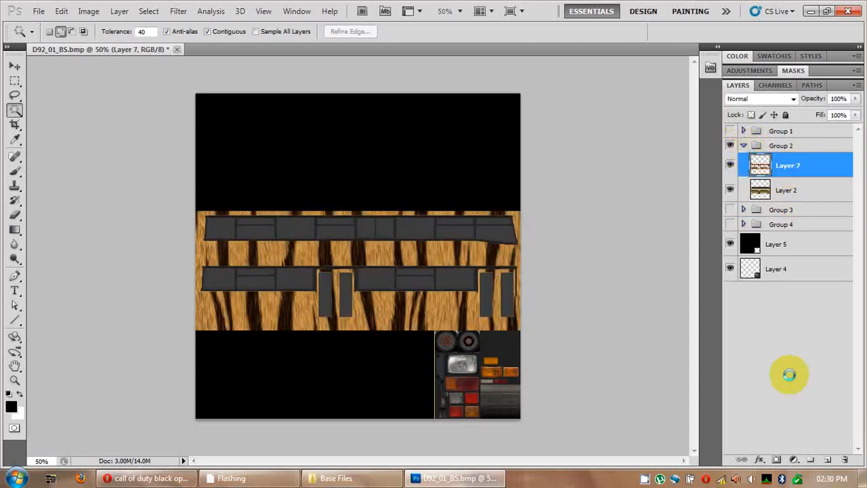
Step: Add a trial Brightness/Contrast adjustment layer above Layer 7 in Group 2 and delete it
{"action": "left_click", "coordinate": [793, 459]}
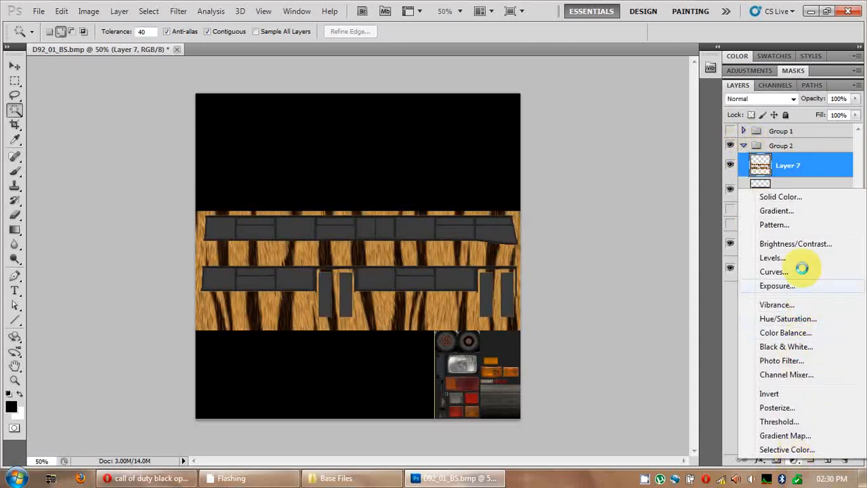
{"action": "left_click", "coordinate": [799, 244]}
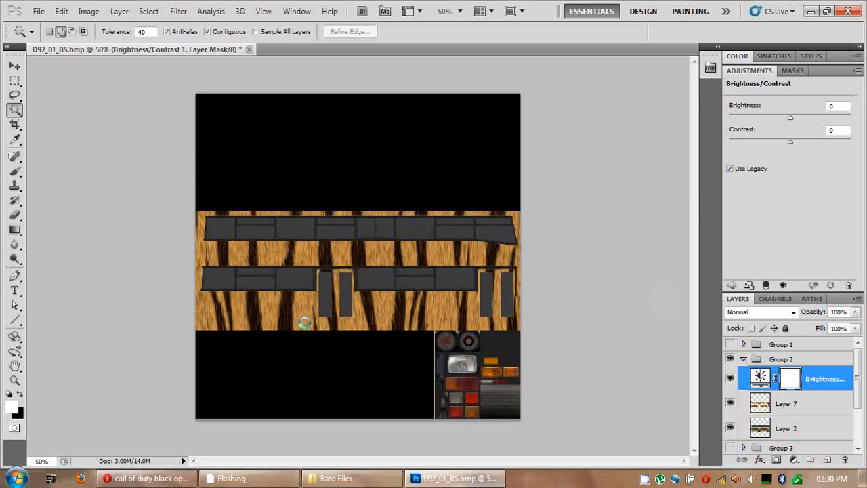
{"action": "left_click", "coordinate": [325, 449]}
{"action": "left_click", "coordinate": [799, 381]}
{"action": "key", "text": "Delete"}
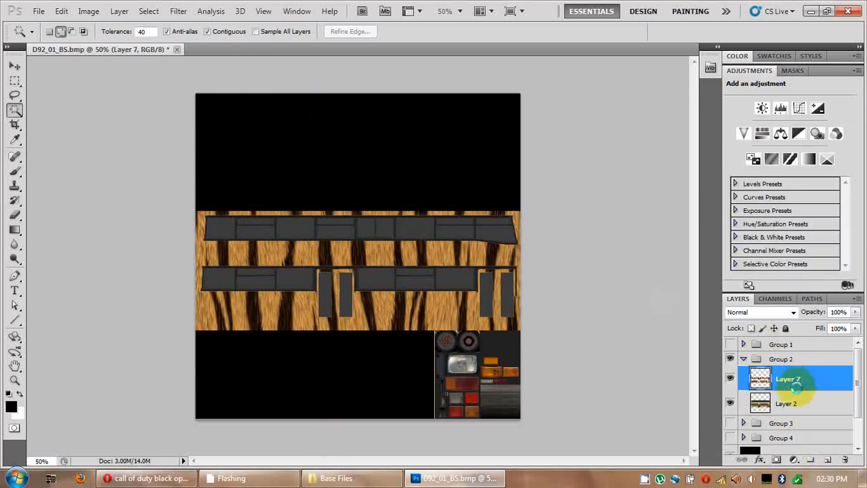
Step: Collapse Group 2 and make Group 1, Group 3 and Group 4 visible again
{"action": "left_click", "coordinate": [743, 359]}
{"action": "left_click", "coordinate": [730, 343]}
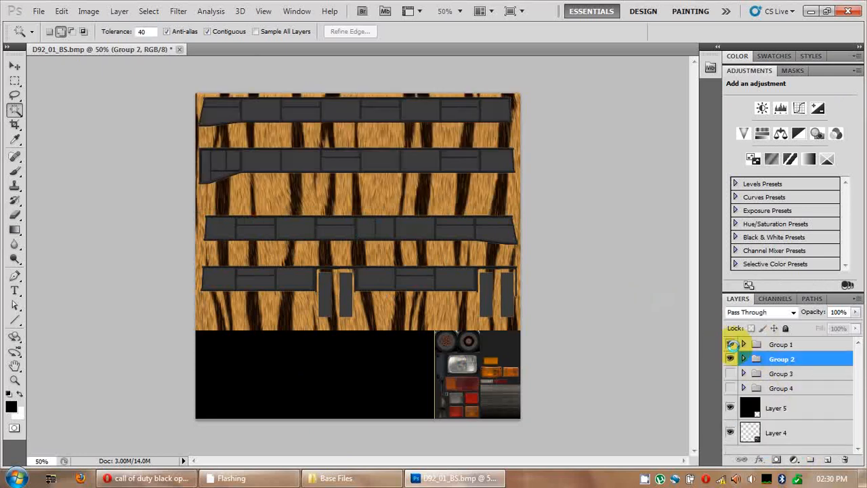
{"action": "left_click", "coordinate": [730, 373]}
{"action": "left_click", "coordinate": [730, 388]}
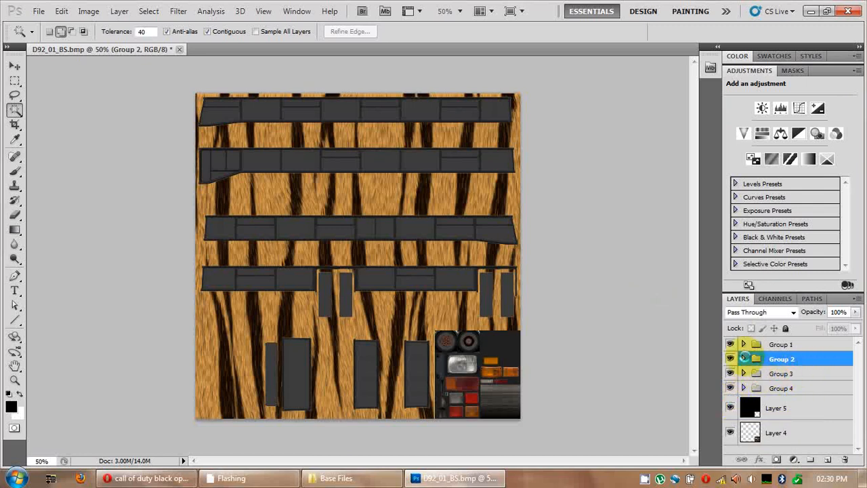
Step: Try moving Group 1 down over the lower part of the texture, undo the move and collapse the group
{"action": "left_click", "coordinate": [744, 344]}
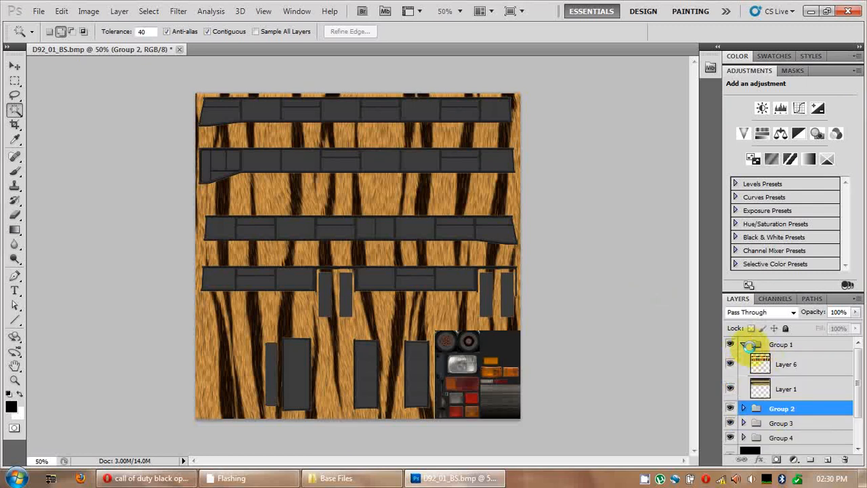
{"action": "left_click", "coordinate": [756, 344]}
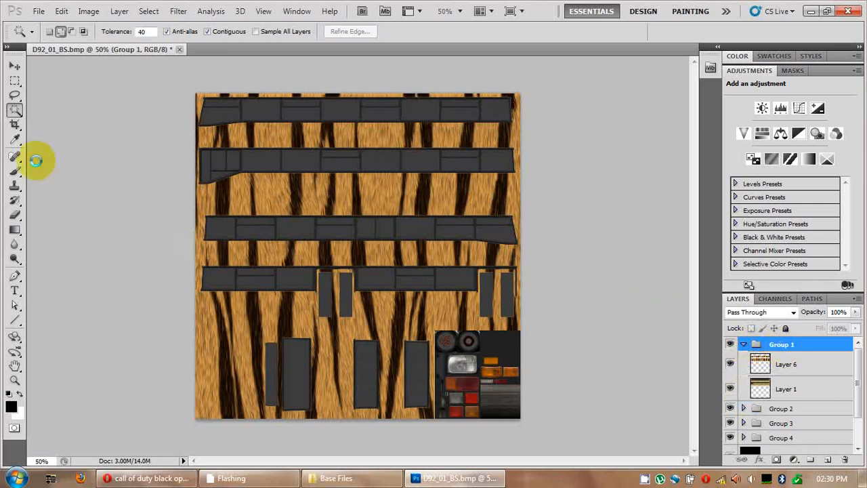
{"action": "left_click", "coordinate": [14, 65]}
{"action": "left_click_drag", "start_coordinate": [314, 126], "coordinate": [320, 217]}
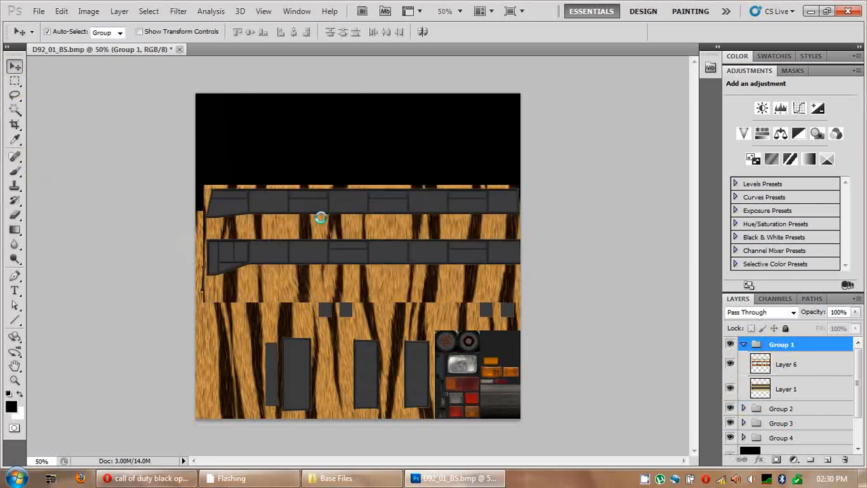
{"action": "key", "text": "ctrl+z"}
{"action": "left_click", "coordinate": [744, 344]}
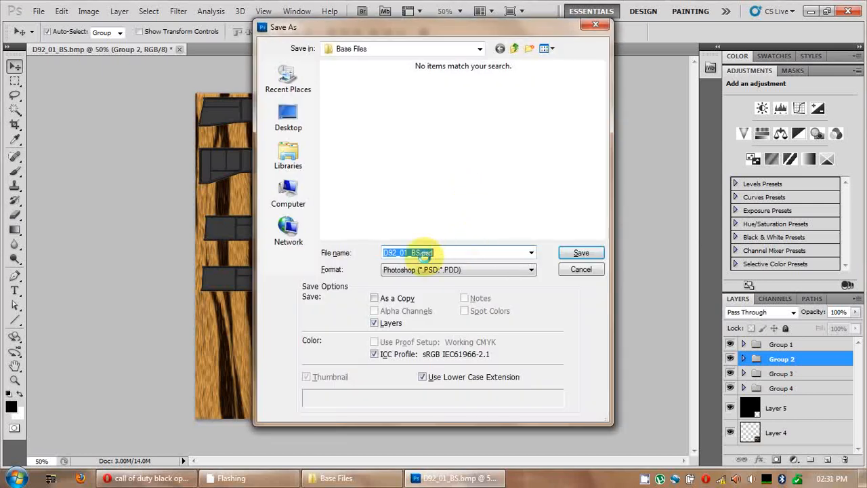
Step: Save the layered document as D92_01_BS.psd in the Base Files folder and switch to that folder in Windows Explorer
{"action": "left_click", "coordinate": [581, 253]}
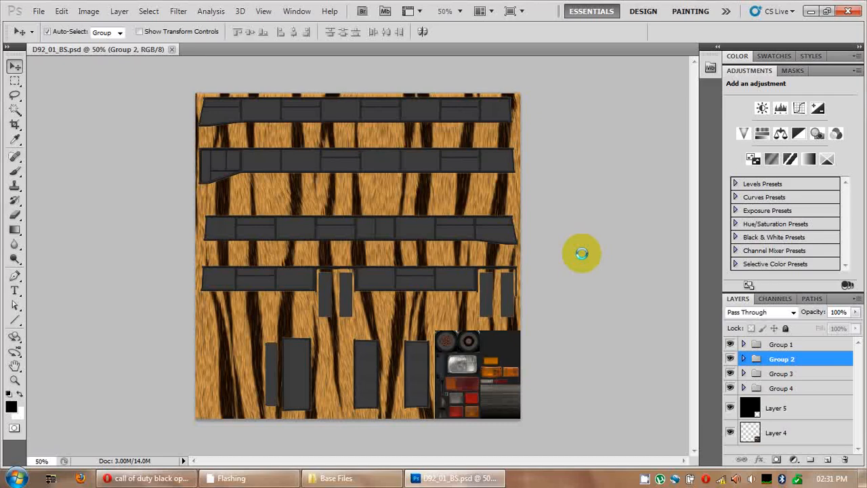
{"action": "left_click", "coordinate": [326, 478]}
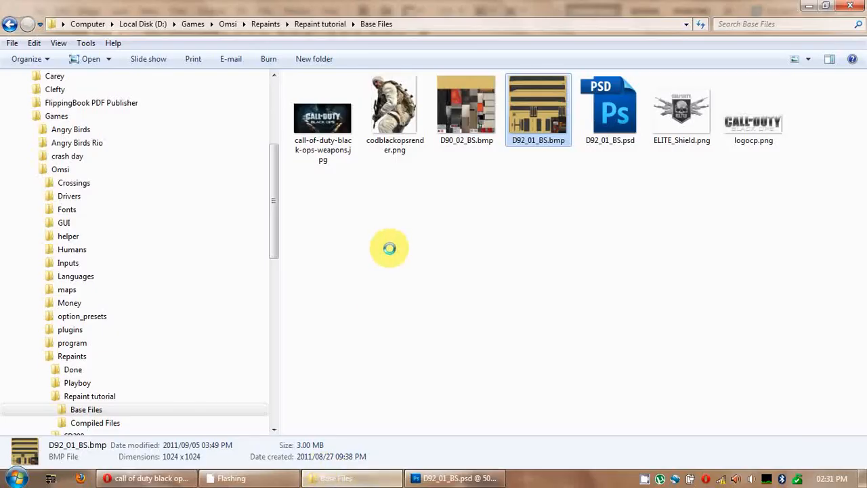
Step: Open codblackopsrender.png from the Base Files folder in Adobe Photoshop CS5.1
{"action": "right_click", "coordinate": [393, 103]}
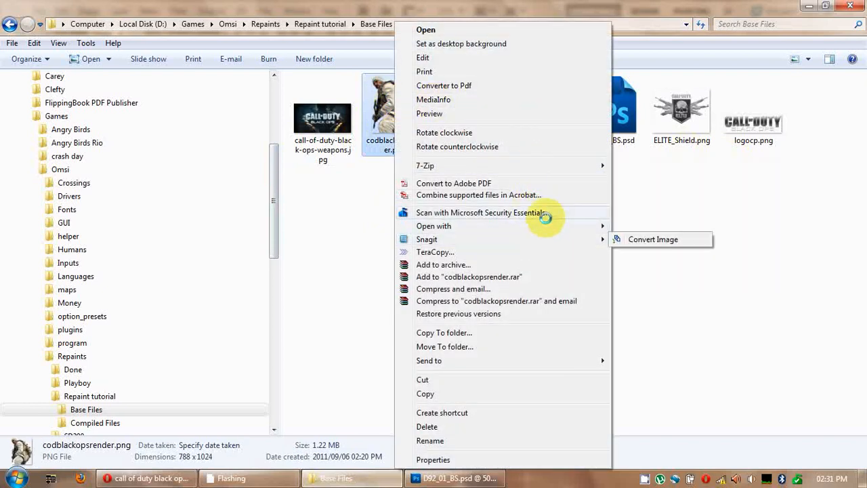
{"action": "mouse_move", "coordinate": [549, 222]}
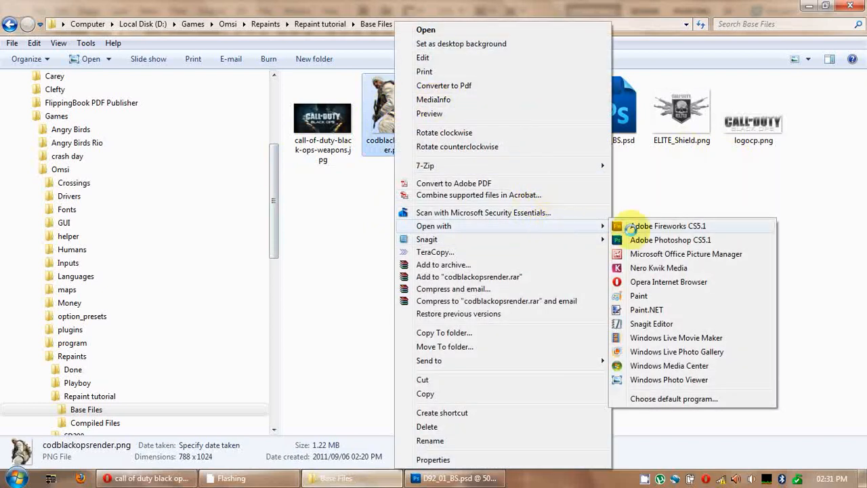
{"action": "left_click", "coordinate": [665, 241]}
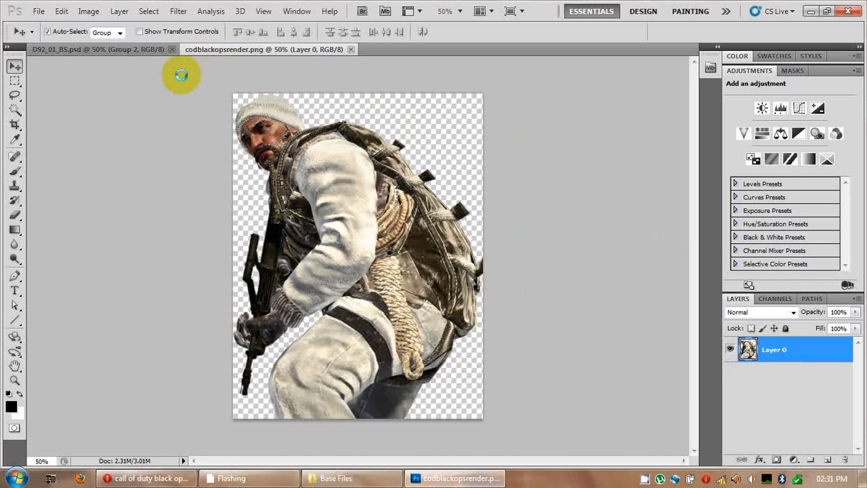
Step: Check the pixel dimensions of the soldier render without resizing the image
{"action": "left_click", "coordinate": [89, 11]}
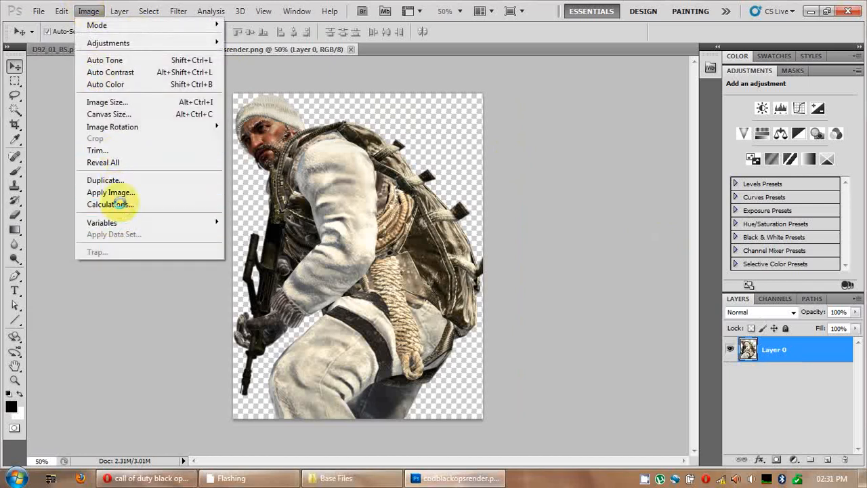
{"action": "left_click", "coordinate": [126, 102]}
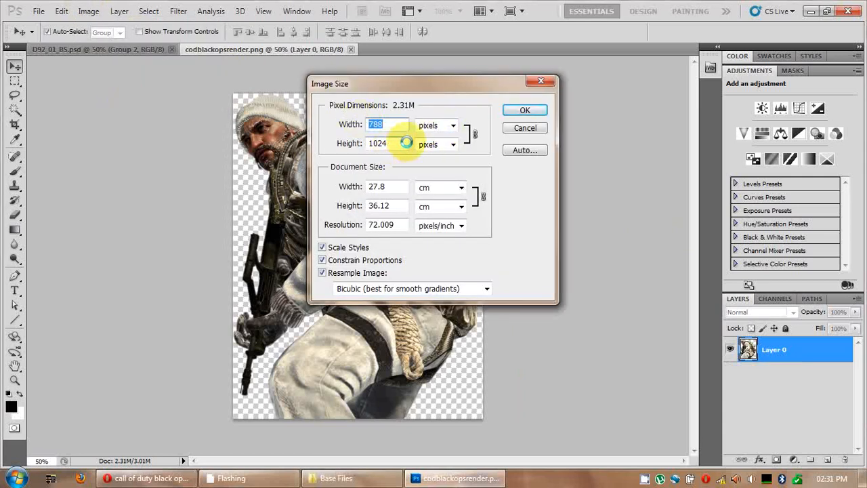
{"action": "left_click", "coordinate": [525, 127]}
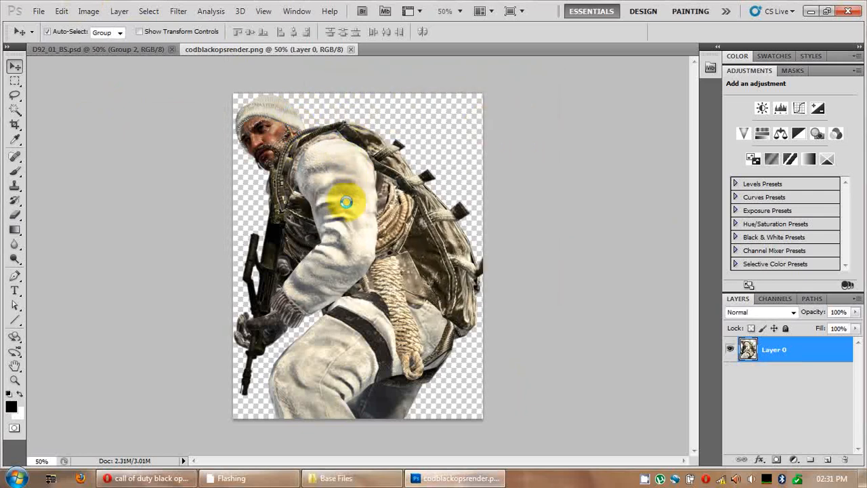
Step: Copy the soldier render into D92_01_BS.psd and place its layer above Layer 6 inside Group 1
{"action": "left_click_drag", "start_coordinate": [345, 202], "coordinate": [465, 133]}
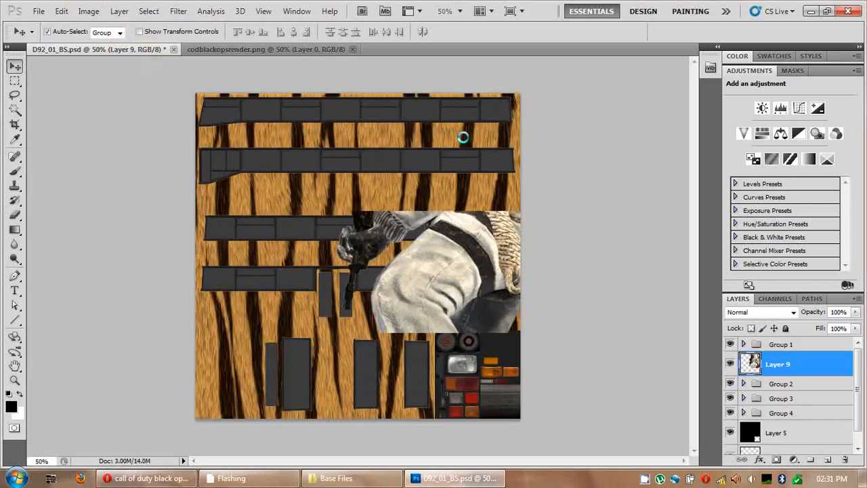
{"action": "left_click", "coordinate": [744, 344]}
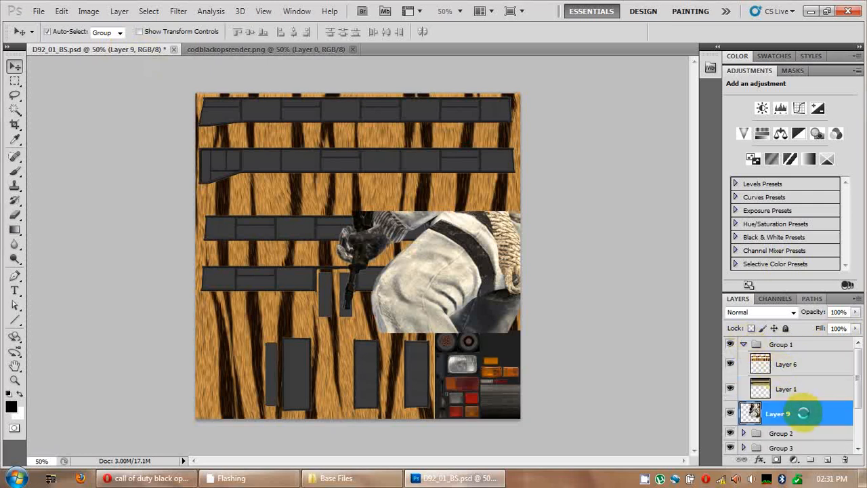
{"action": "left_click_drag", "start_coordinate": [803, 412], "coordinate": [786, 359]}
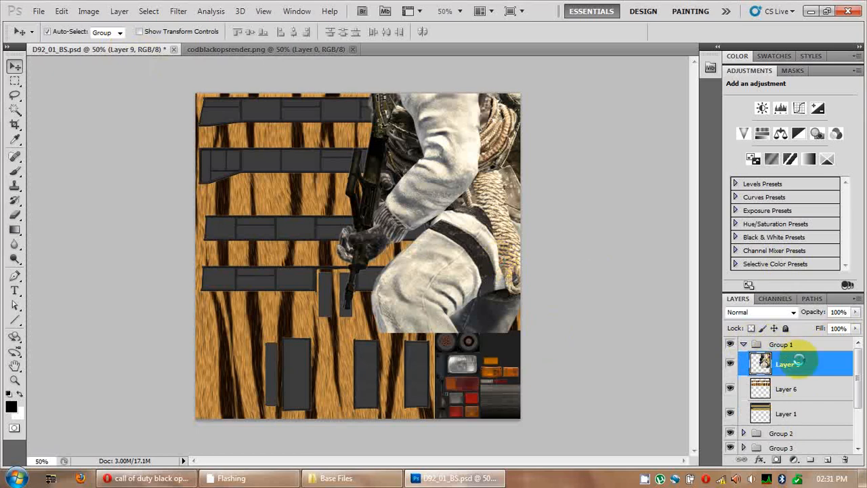
Step: Scale the soldier layer proportionally to about 33.83% and fit it into the upper-left corner of the texture
{"action": "key", "text": "ctrl+t"}
{"action": "left_click_drag", "start_coordinate": [477, 238], "coordinate": [338, 325]}
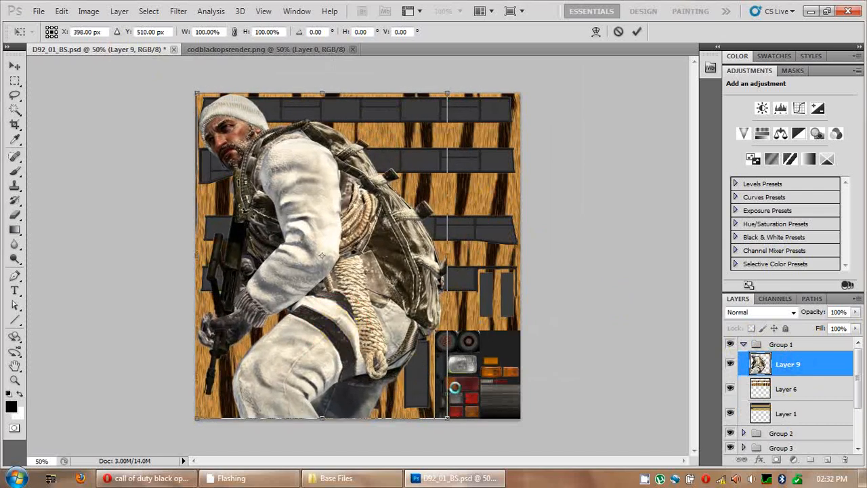
{"action": "left_click_drag", "start_coordinate": [447, 416], "coordinate": [273, 207]}
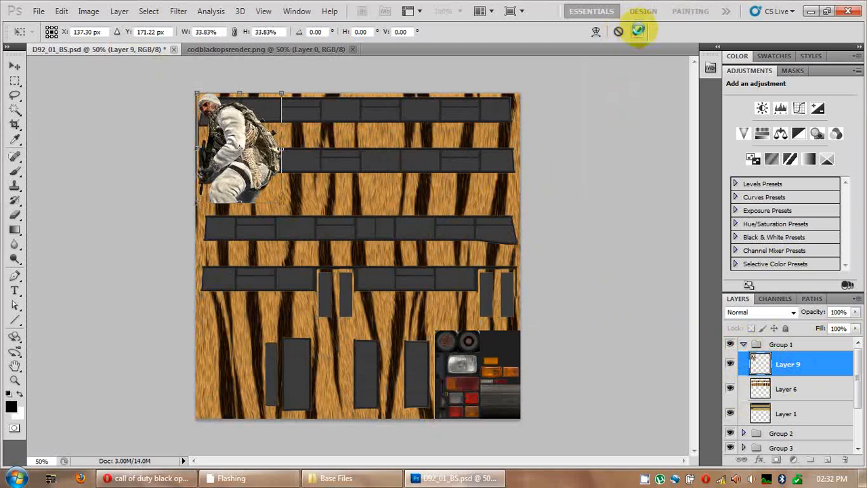
{"action": "left_click", "coordinate": [637, 31]}
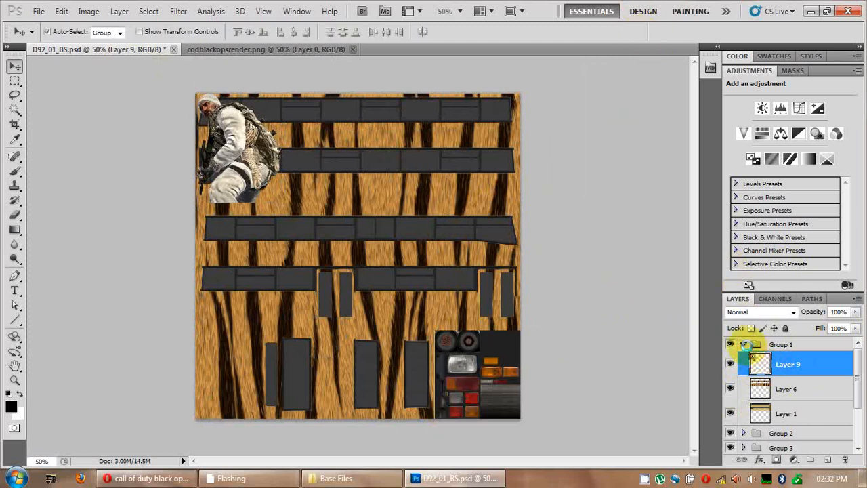
Step: Collapse Group 1 and hide Group 2, Group 3, Group 4 and Layer 4, keeping the black Layer 5 visible
{"action": "left_click", "coordinate": [744, 344]}
{"action": "left_click", "coordinate": [731, 357]}
{"action": "left_click", "coordinate": [731, 373]}
{"action": "left_click", "coordinate": [732, 399]}
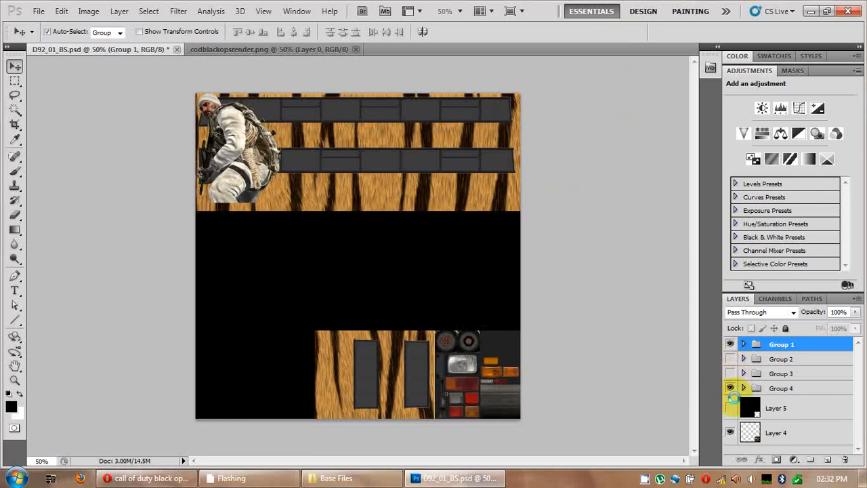
{"action": "left_click", "coordinate": [730, 388]}
{"action": "left_click", "coordinate": [729, 431]}
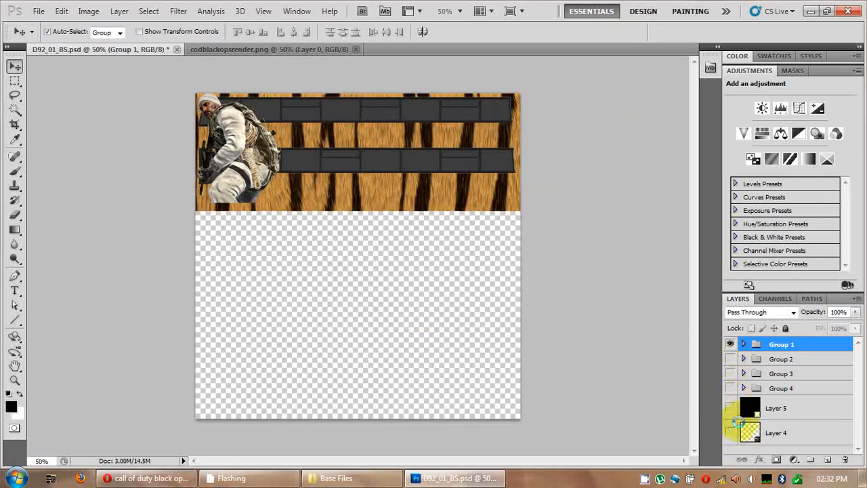
{"action": "left_click", "coordinate": [730, 407]}
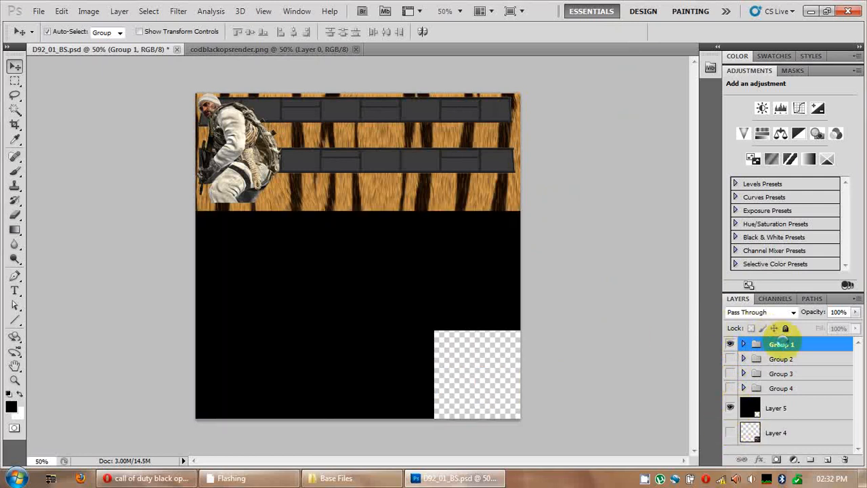
Step: Enlarge Layer 9 in Group 1 proportionally to about 107.19% so the soldier reaches the lower edge of the fur section
{"action": "left_click", "coordinate": [743, 343]}
{"action": "left_click", "coordinate": [767, 357]}
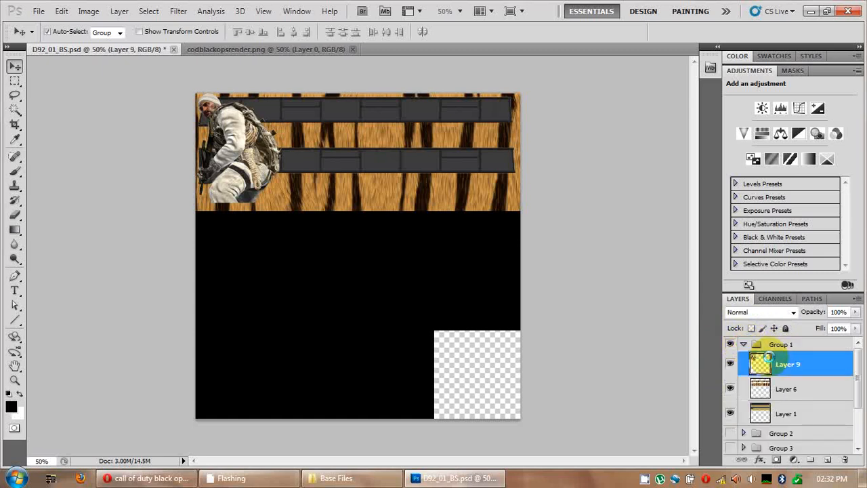
{"action": "key", "text": "ctrl+t"}
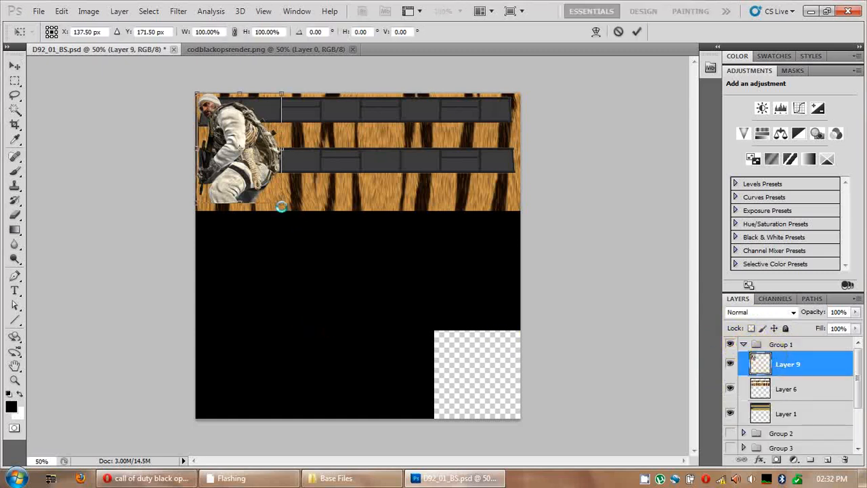
{"action": "left_click_drag", "start_coordinate": [281, 205], "coordinate": [292, 212]}
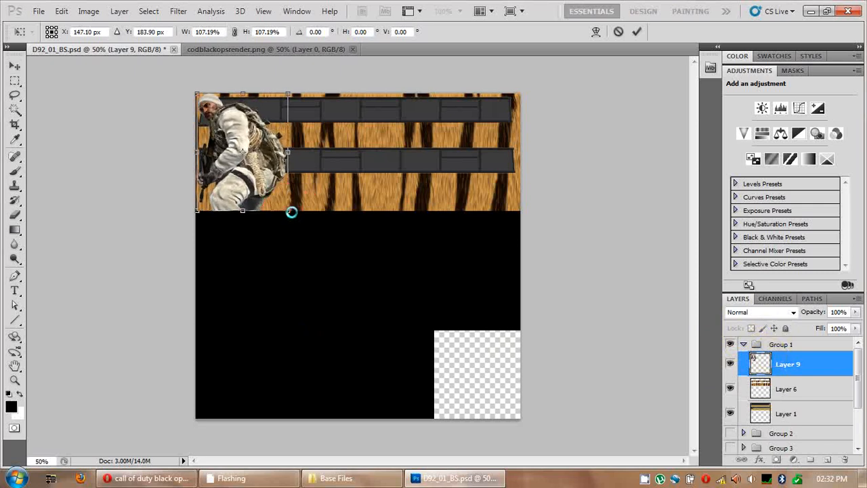
{"action": "left_click", "coordinate": [636, 31]}
Step: Try moving the soldier sideways, undo the shifts of the whole Group 1 and turn off Auto-Select for the Move tool
{"action": "mouse_move", "coordinate": [249, 139]}
{"action": "left_mouse_down"}
{"action": "mouse_move", "coordinate": [265, 141]}
{"action": "mouse_move", "coordinate": [238, 138]}
{"action": "left_mouse_up"}
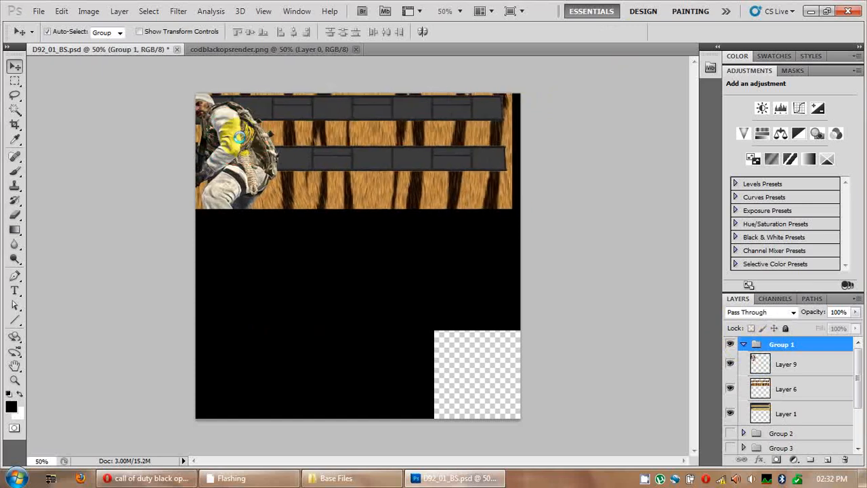
{"action": "key", "text": "ctrl+z"}
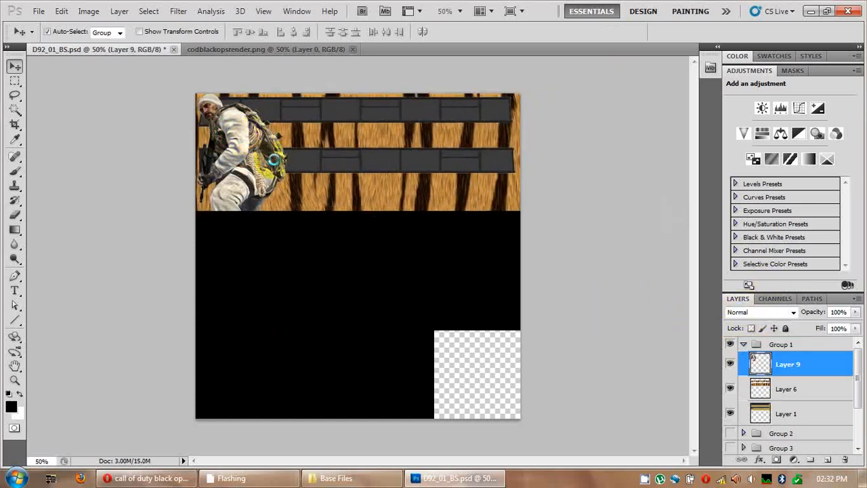
{"action": "left_click_drag", "start_coordinate": [252, 157], "coordinate": [269, 157]}
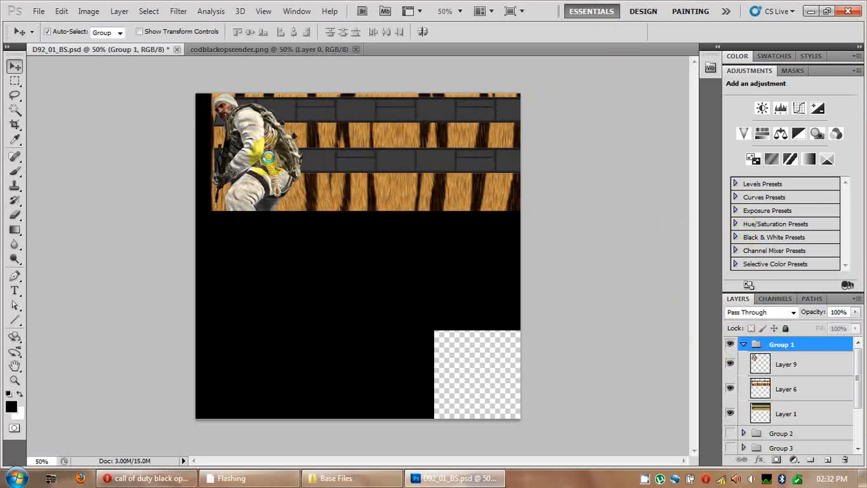
{"action": "left_click", "coordinate": [48, 32]}
{"action": "key", "text": "ctrl+z"}
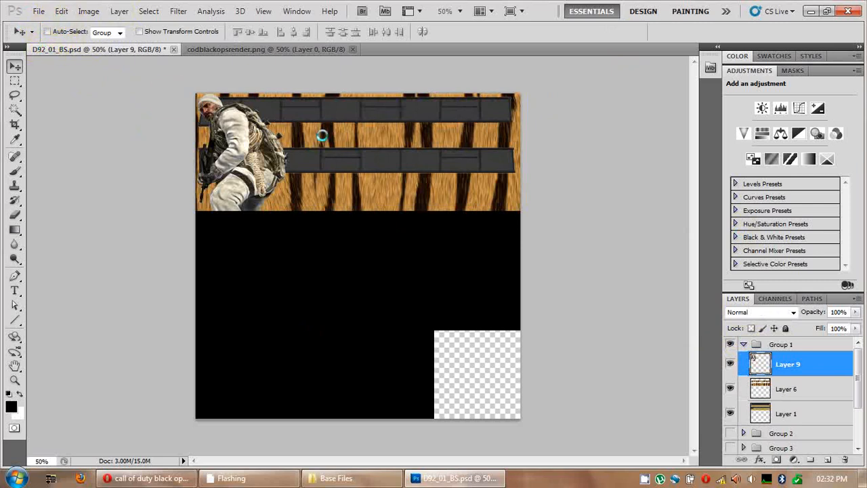
Step: Move the soldier to the right end of the Group 1 fur section, then collapse the group and show Group 2
{"action": "left_click_drag", "start_coordinate": [260, 173], "coordinate": [494, 174]}
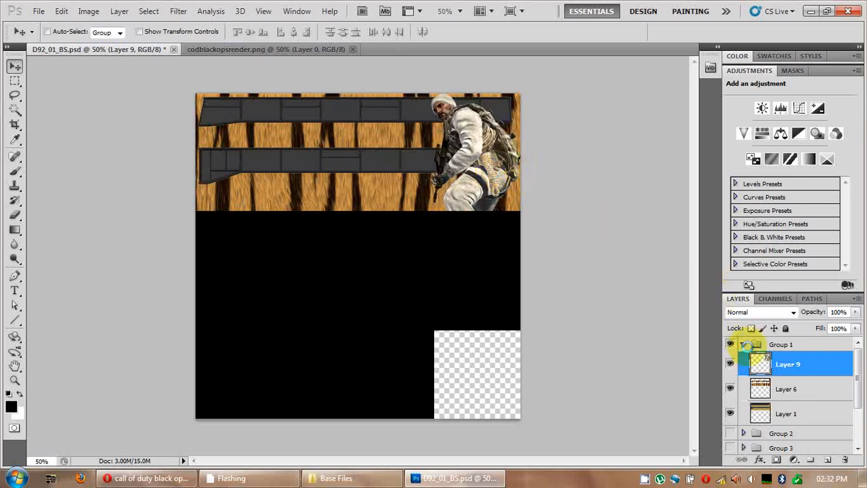
{"action": "left_click", "coordinate": [745, 344]}
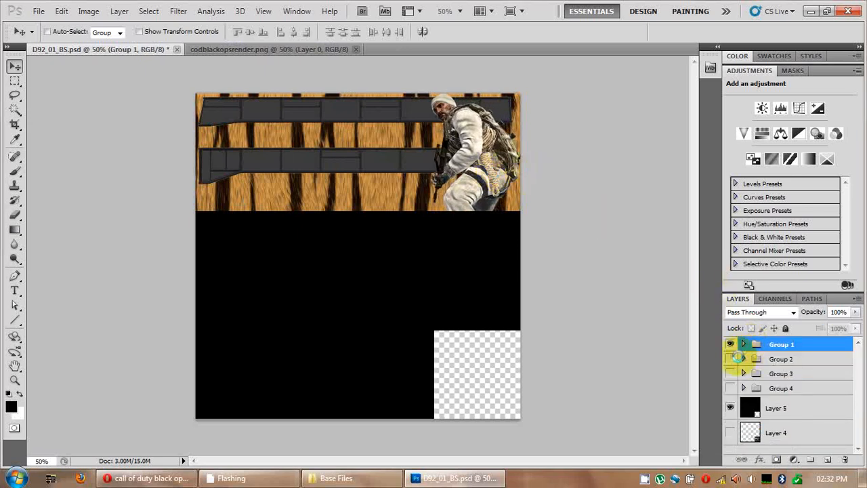
{"action": "left_click", "coordinate": [731, 358]}
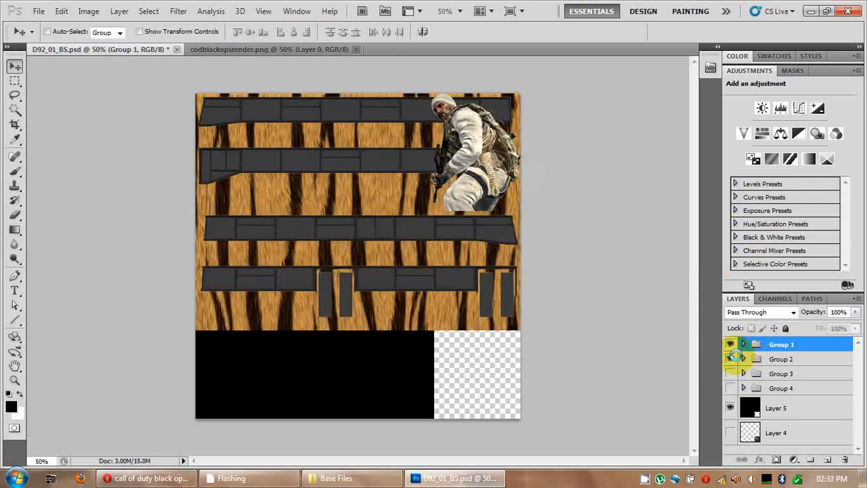